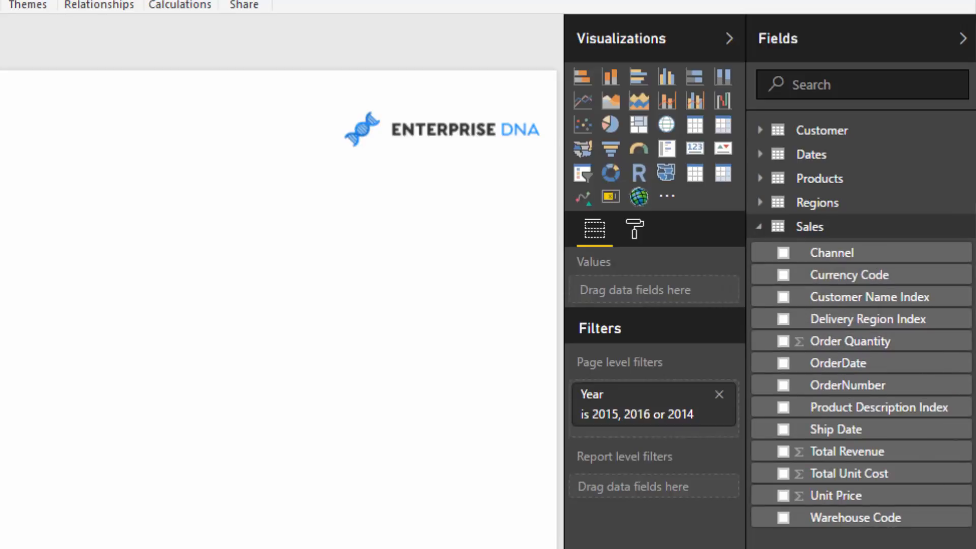
Step: Examine which fields the Sales, Regions, Products and Dates tables contain, and collapse the tables again
{"action": "left_click", "coordinate": [762, 227]}
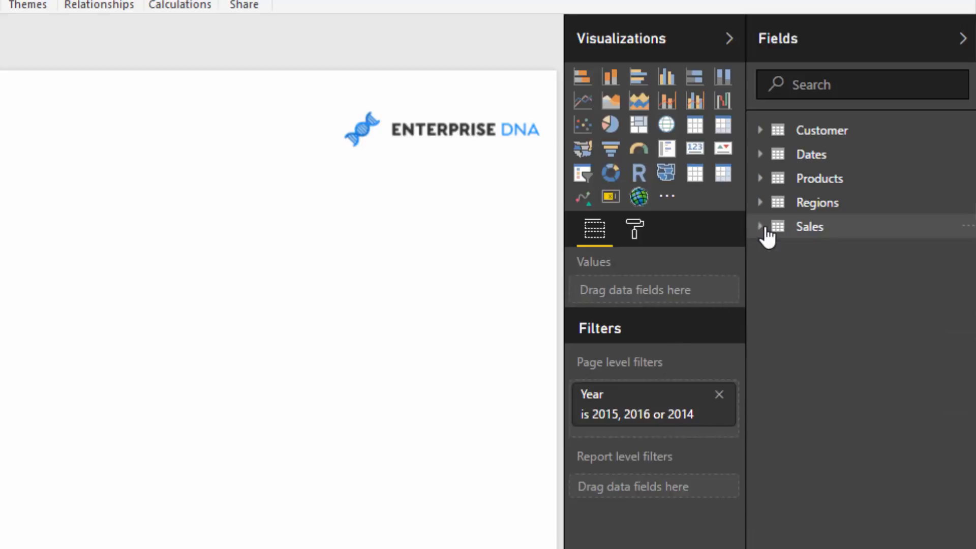
{"action": "left_click", "coordinate": [762, 227]}
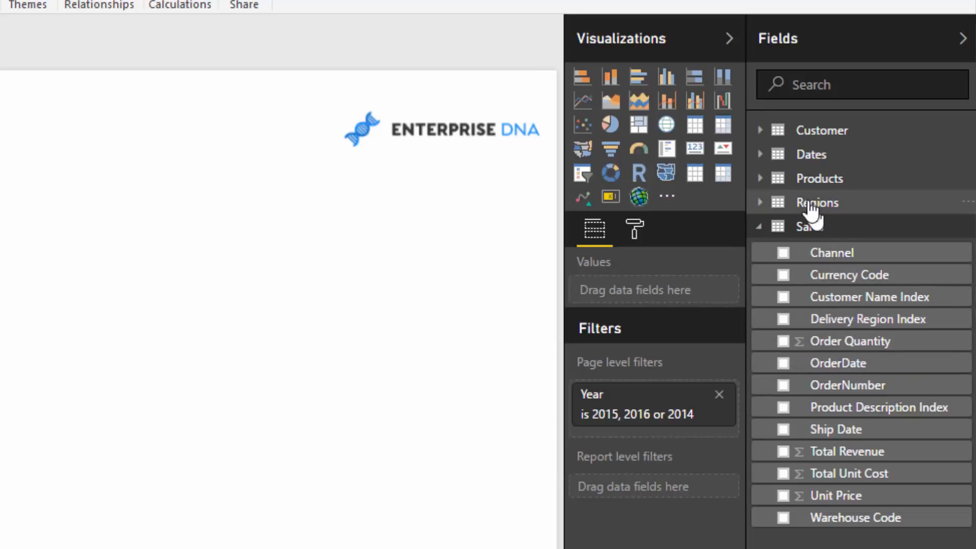
{"action": "left_click", "coordinate": [763, 203]}
{"action": "left_click", "coordinate": [761, 179]}
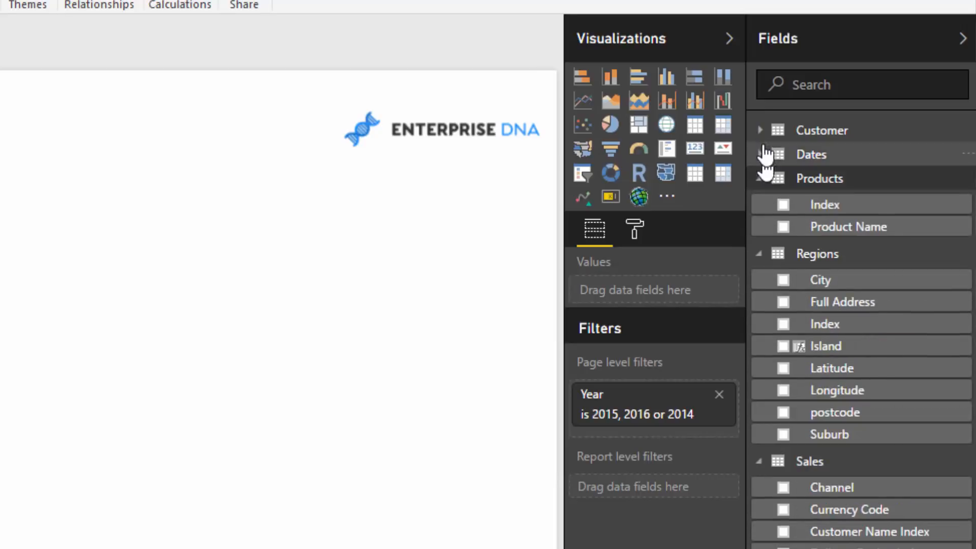
{"action": "left_click", "coordinate": [763, 157]}
{"action": "left_click", "coordinate": [763, 157]}
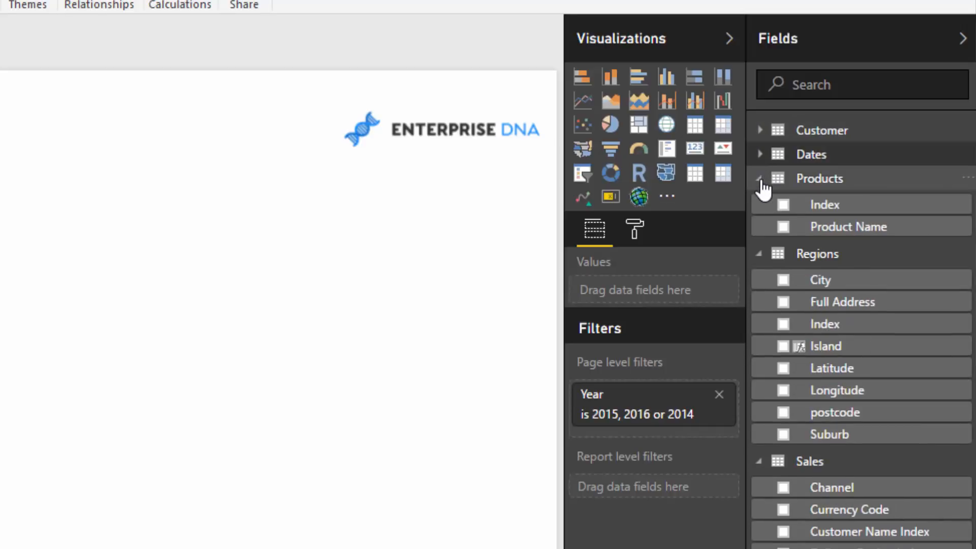
{"action": "left_click", "coordinate": [760, 178]}
{"action": "left_click", "coordinate": [761, 202]}
{"action": "left_click", "coordinate": [760, 227]}
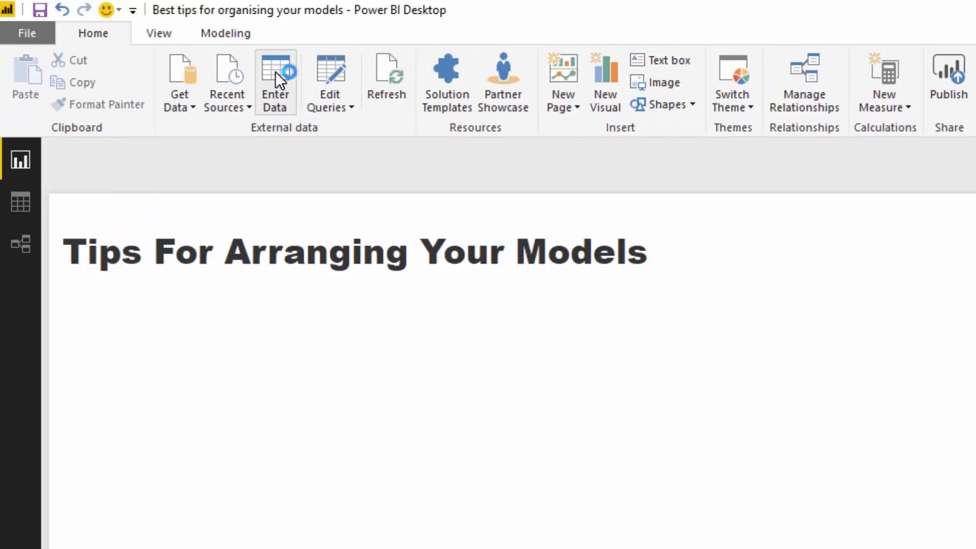
Step: Create a manually entered table named Key Measures with the value 1 in Column1, and load it into the model
{"action": "left_click", "coordinate": [276, 73]}
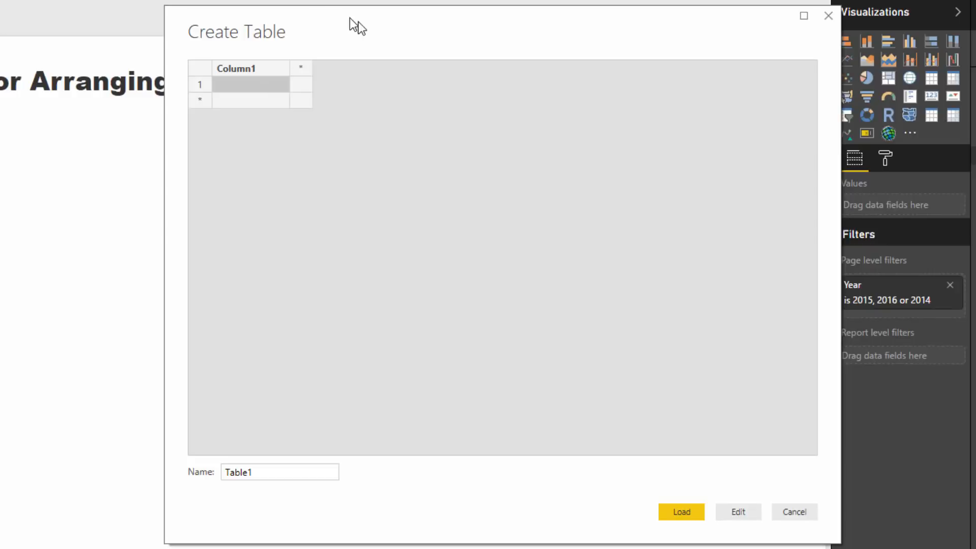
{"action": "mouse_move", "coordinate": [369, 27]}
{"action": "left_mouse_down"}
{"action": "mouse_move", "coordinate": [383, 26]}
{"action": "mouse_move", "coordinate": [364, 25]}
{"action": "left_mouse_up"}
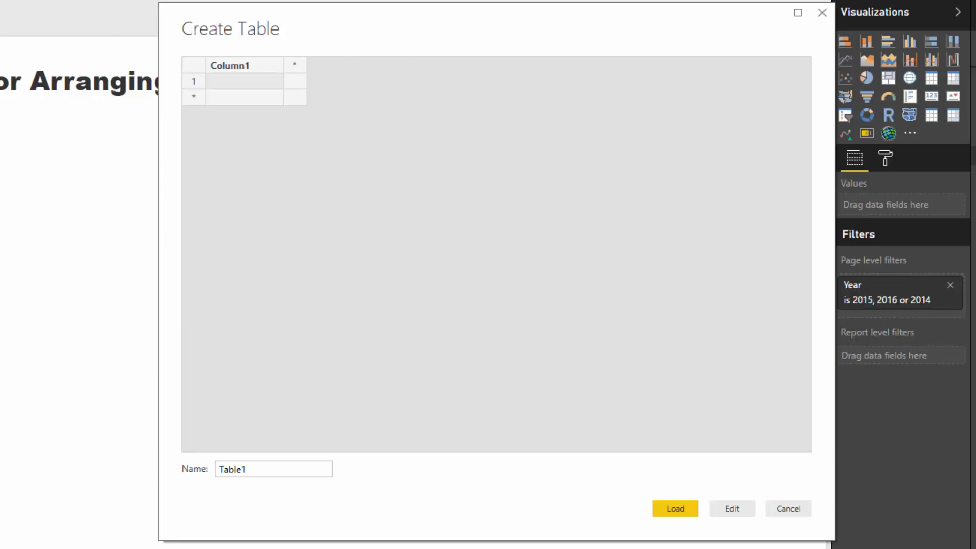
{"action": "left_click", "coordinate": [242, 84]}
{"action": "type", "text": "1"}
{"action": "left_click_drag", "start_coordinate": [269, 475], "coordinate": [161, 451]}
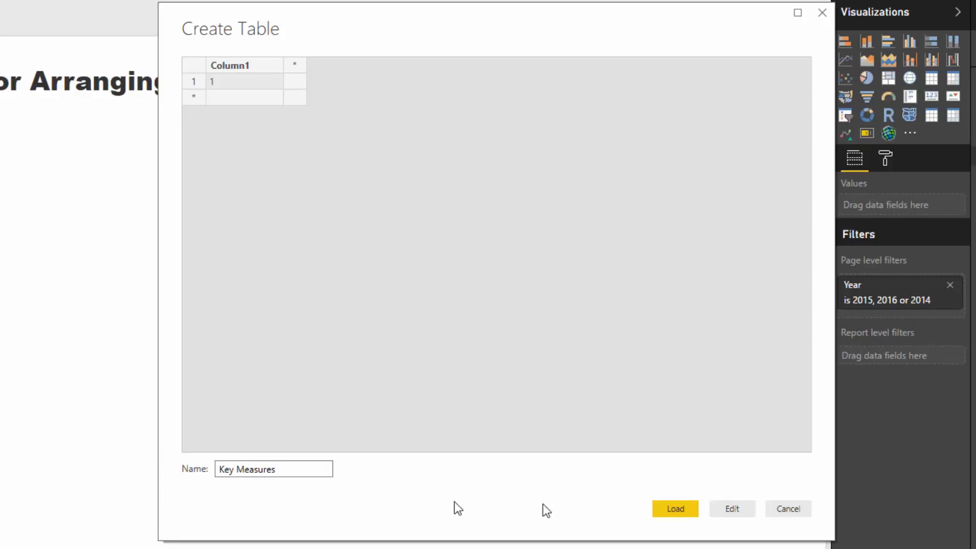
{"action": "left_click", "coordinate": [675, 514]}
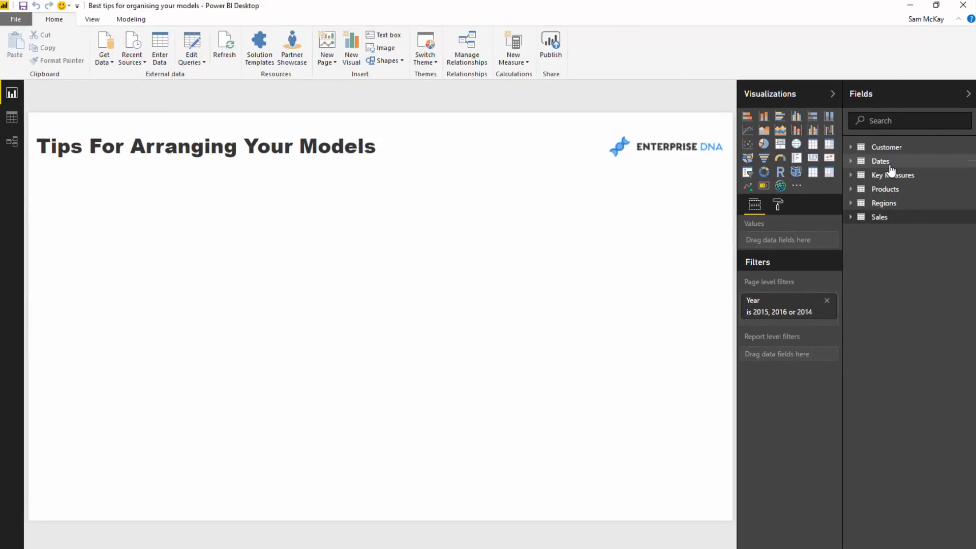
Step: Place the Key Measures table apart from the related tables in the relationship diagram, beyond Customer, and return to the report
{"action": "left_click", "coordinate": [12, 142]}
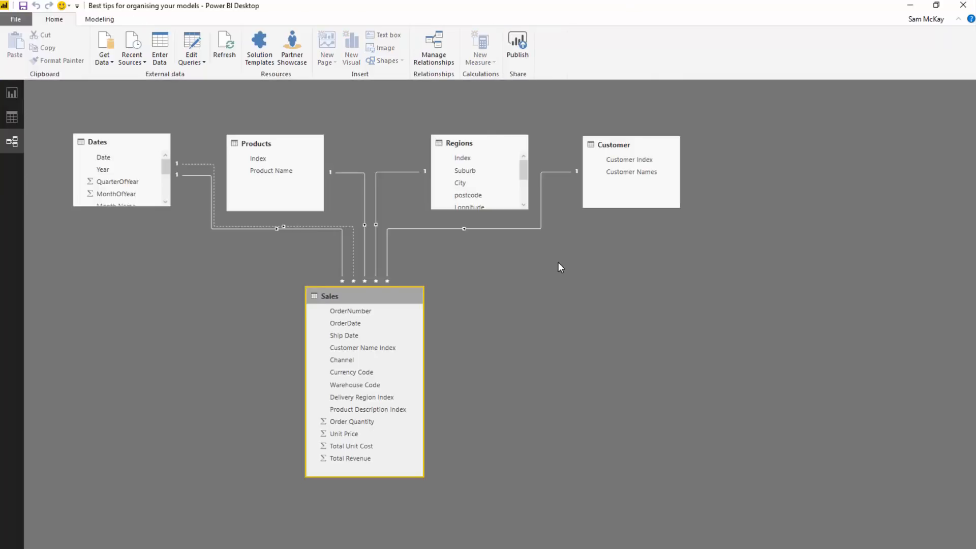
{"action": "left_click_drag", "start_coordinate": [645, 216], "coordinate": [779, 119]}
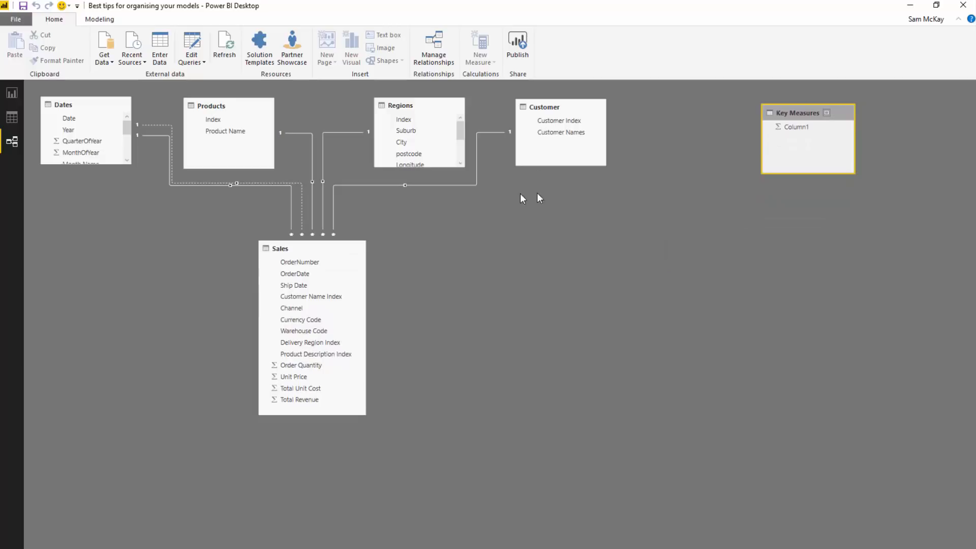
{"action": "left_click_drag", "start_coordinate": [807, 109], "coordinate": [810, 108]}
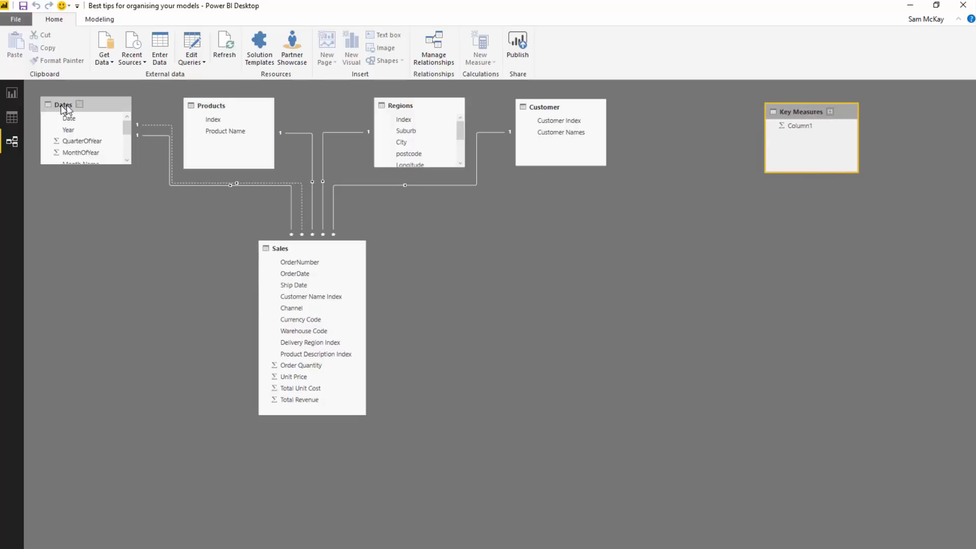
{"action": "left_click", "coordinate": [12, 93]}
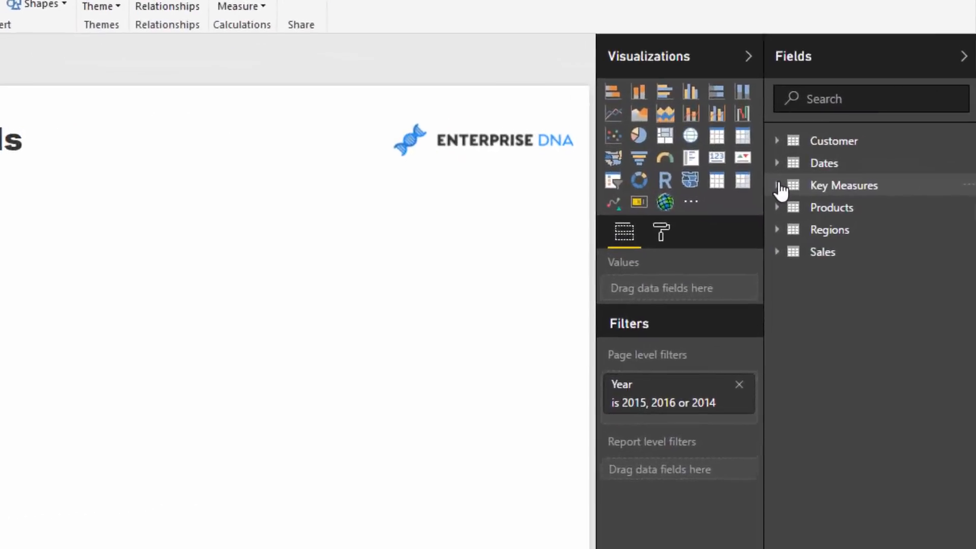
Step: Create a Total Sales measure in the Key Measures table that uses SUM on the Total Revenue column
{"action": "left_click", "coordinate": [833, 174]}
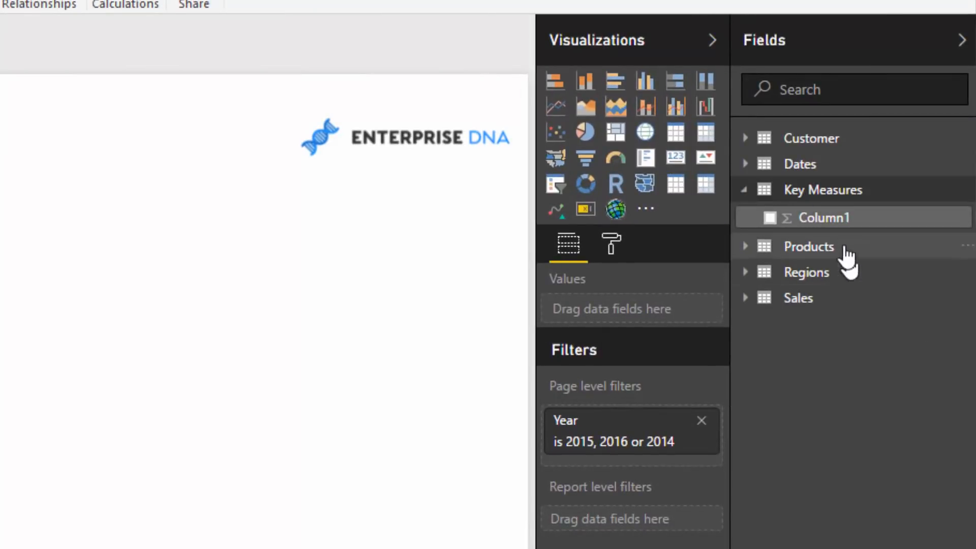
{"action": "left_click", "coordinate": [834, 218]}
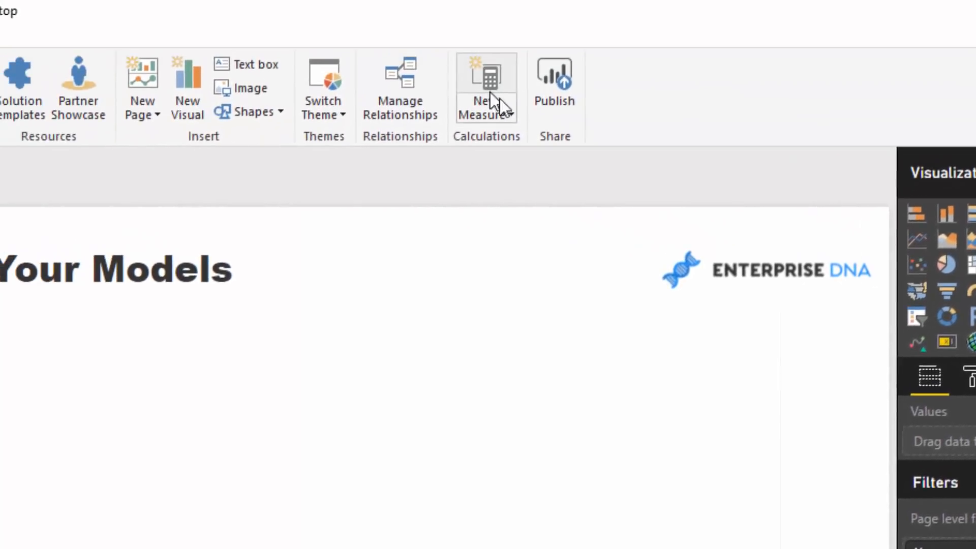
{"action": "type", "text": "Total S"}
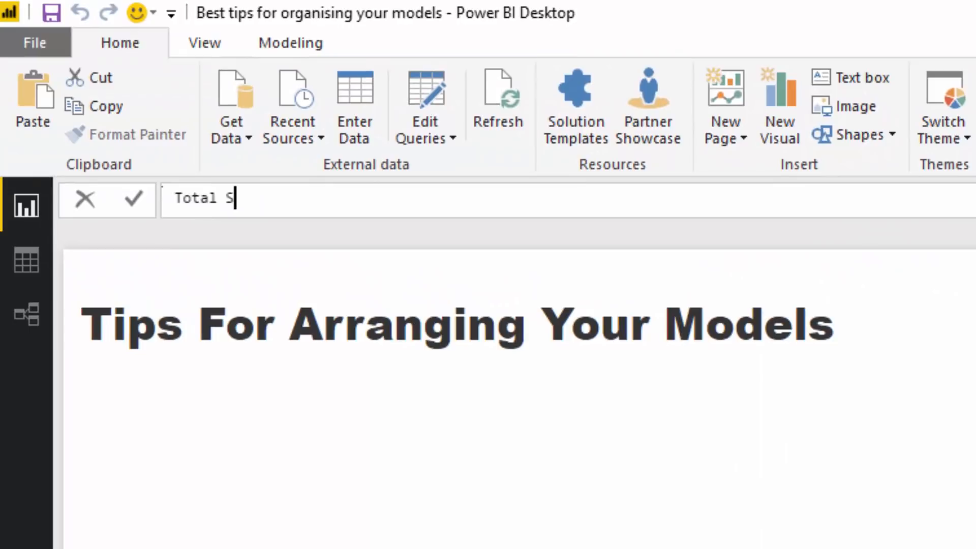
{"action": "type", "text": "ales = Reve"}
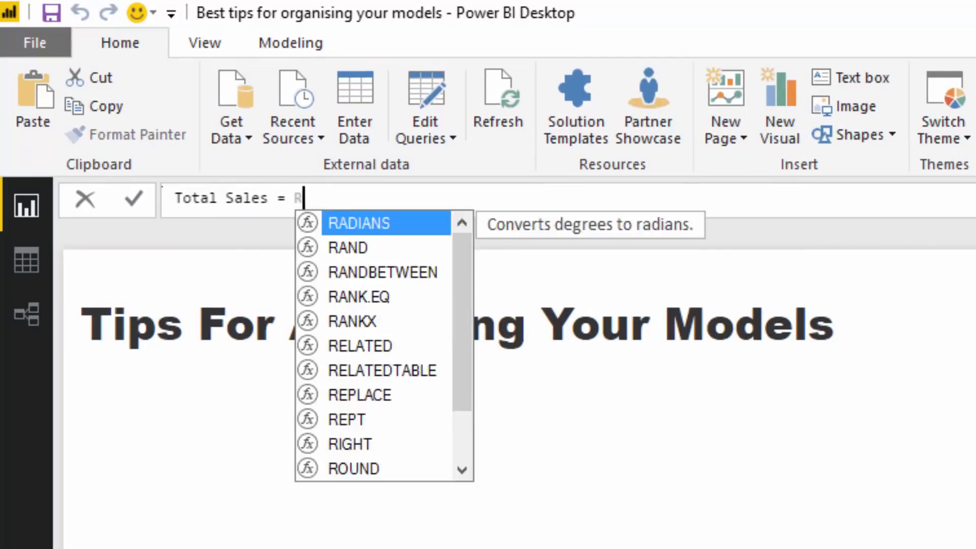
{"action": "key", "text": "BackSpace"}
{"action": "key", "text": "BackSpace"}
{"action": "key", "text": "BackSpace"}
{"action": "key", "text": "BackSpace"}
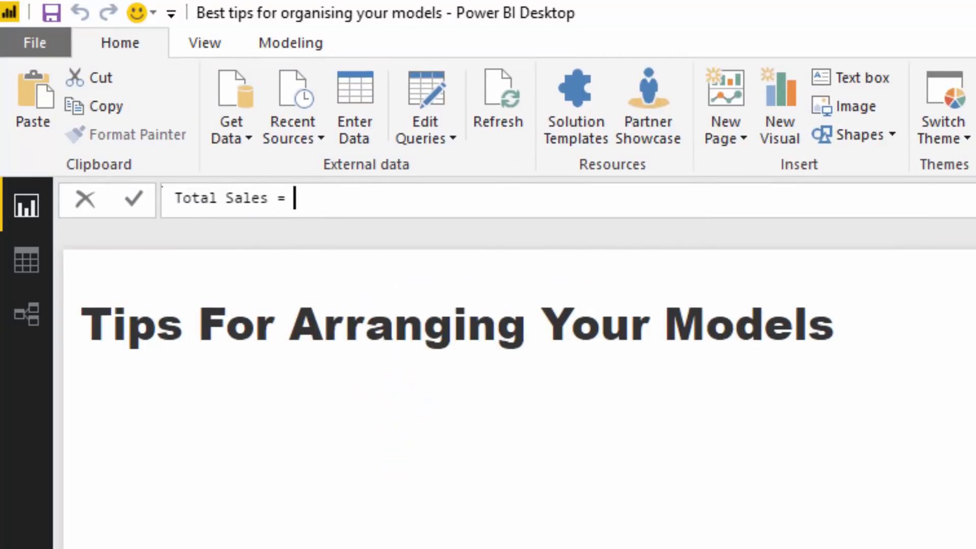
{"action": "type", "text": "Tot"}
{"action": "key", "text": "BackSpace"}
{"action": "key", "text": "BackSpace"}
{"action": "key", "text": "BackSpace"}
{"action": "type", "text": "SUM( "}
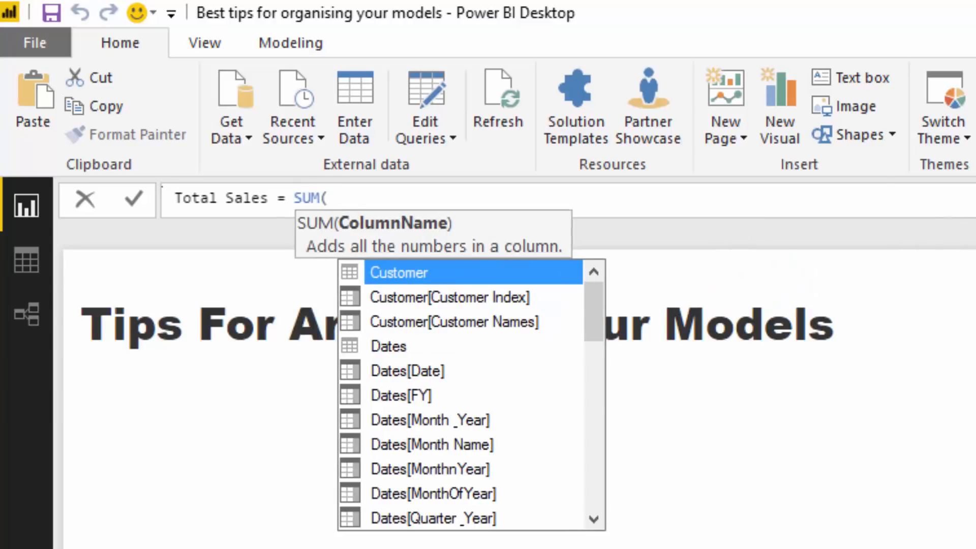
{"action": "type", "text": "Reve"}
{"action": "key", "text": "Tab"}
{"action": "type", "text": ")"}
{"action": "key", "text": "Return"}
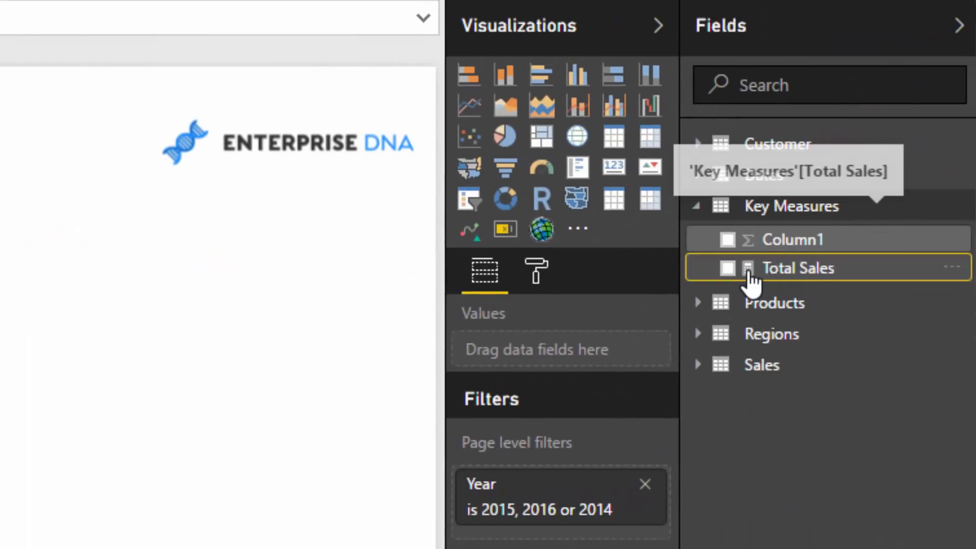
Step: Hide Column1 of the Key Measures table and refresh the field list by hiding and showing it again
{"action": "left_click", "coordinate": [815, 243]}
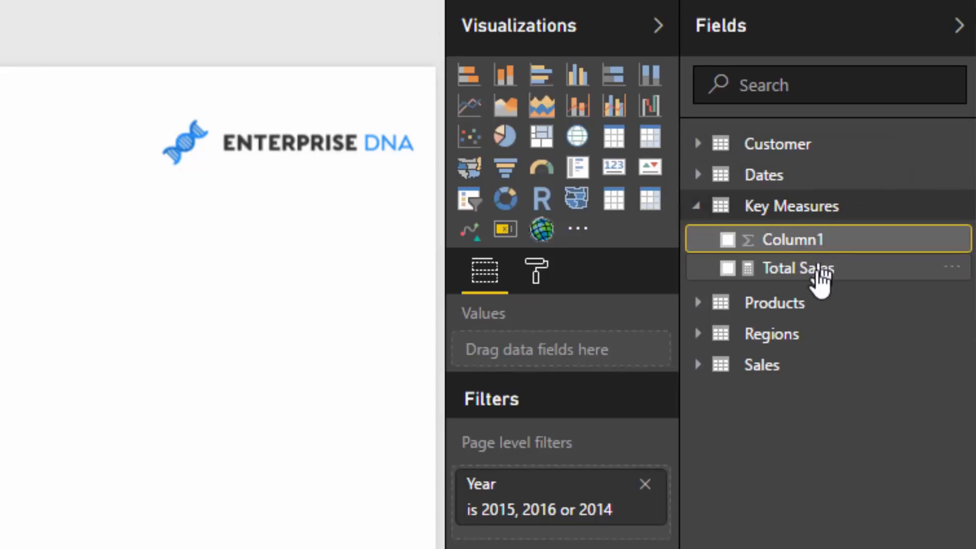
{"action": "left_click", "coordinate": [819, 270]}
{"action": "left_click", "coordinate": [832, 244]}
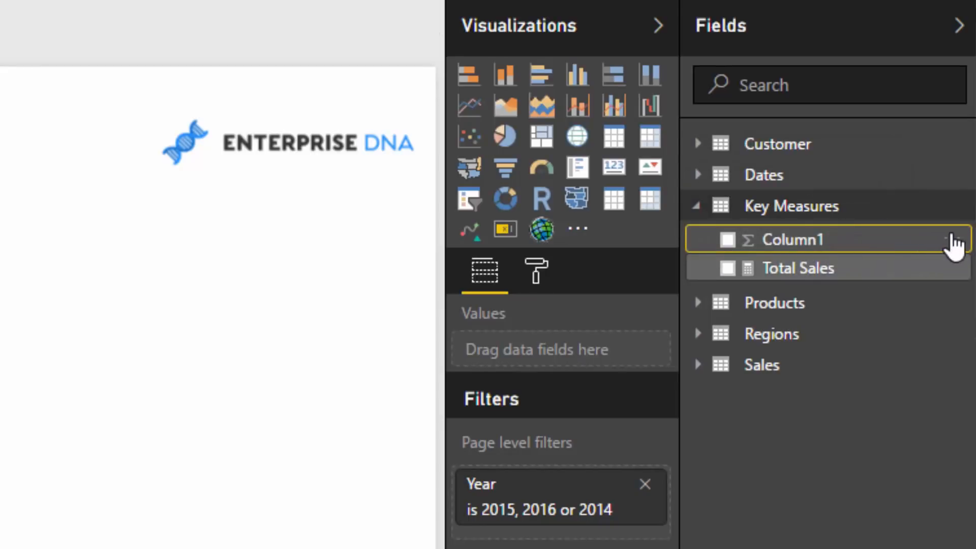
{"action": "left_click", "coordinate": [950, 237]}
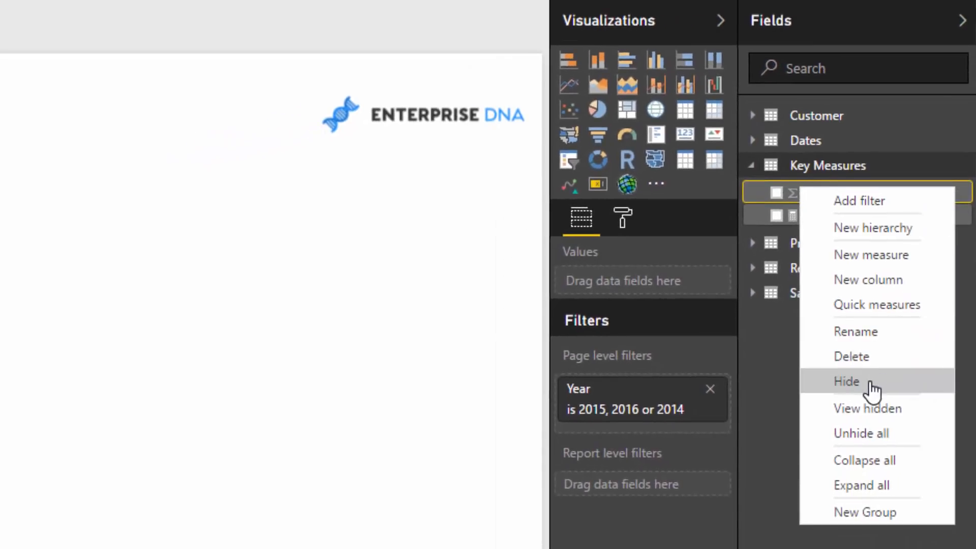
{"action": "left_click", "coordinate": [846, 381]}
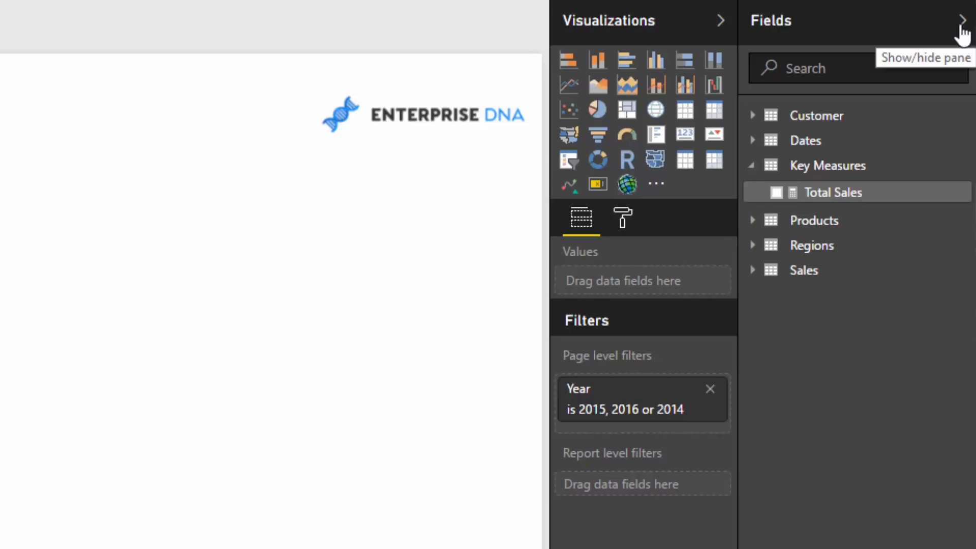
{"action": "left_click", "coordinate": [962, 25]}
{"action": "left_click", "coordinate": [961, 23]}
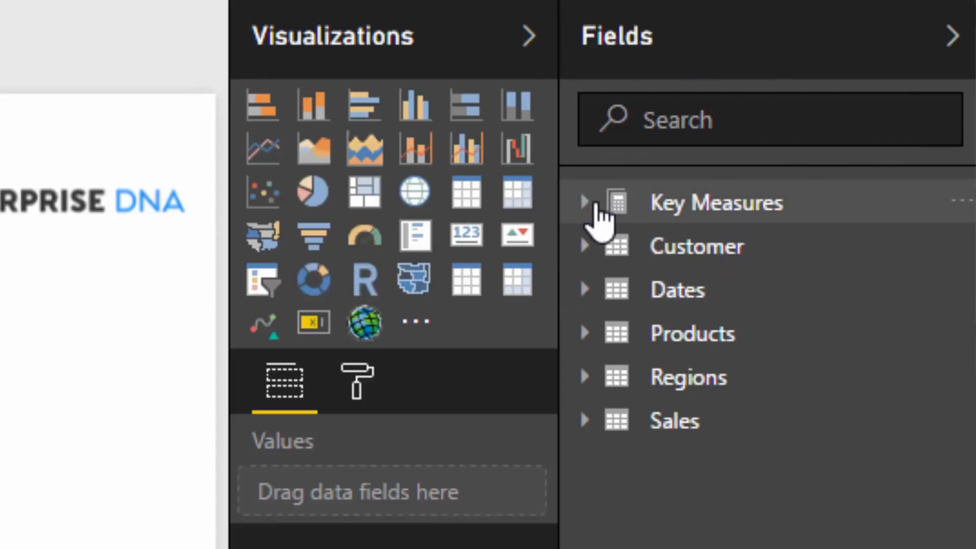
{"action": "left_click", "coordinate": [594, 204]}
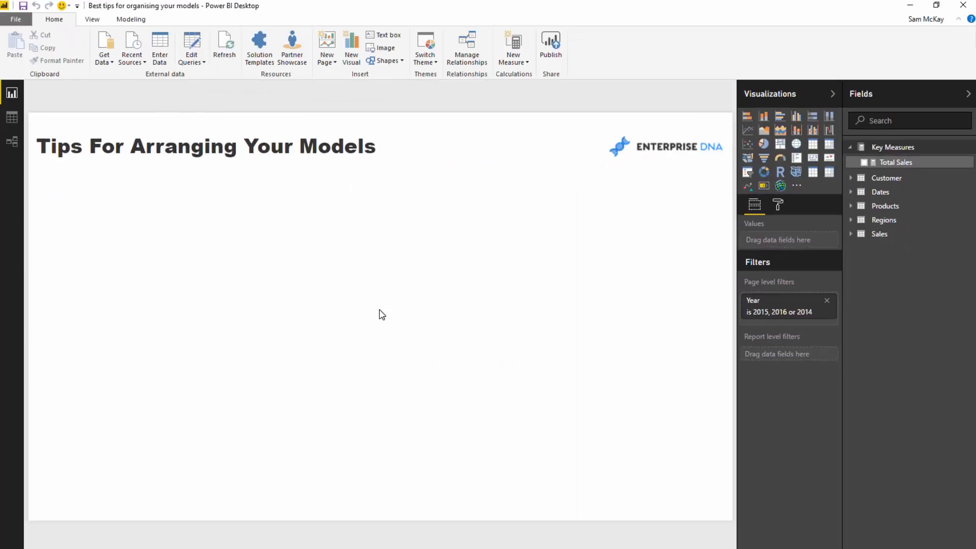
{"action": "left_click", "coordinate": [851, 147]}
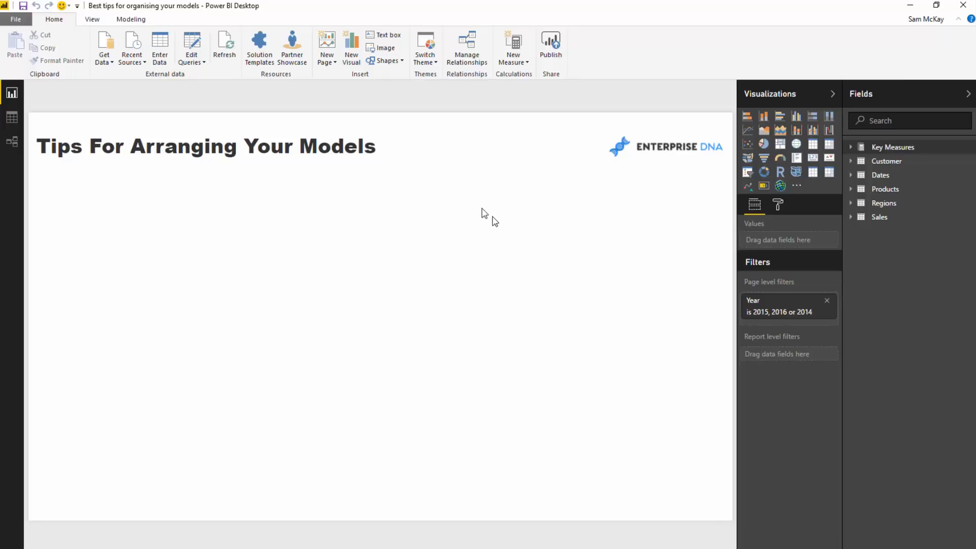
{"action": "left_click", "coordinate": [324, 125]}
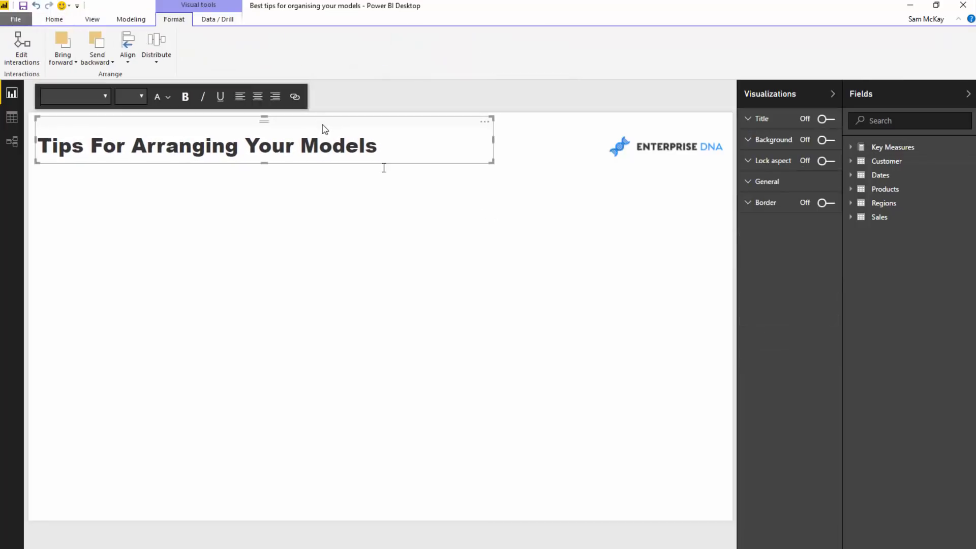
{"action": "left_click", "coordinate": [532, 285]}
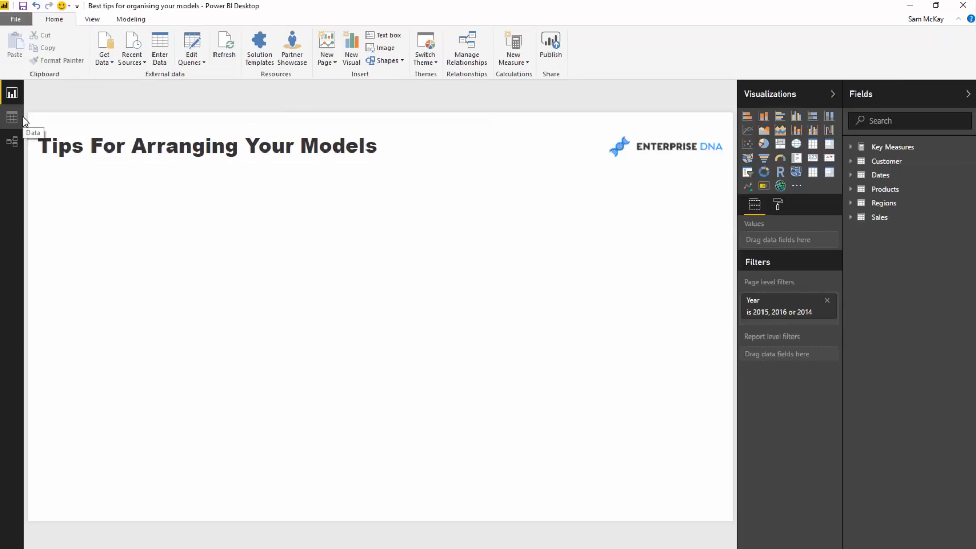
Step: Examine the relationships that link the Dates, Products, Regions and Customer tables to Sales in the model diagram
{"action": "left_click", "coordinate": [851, 217]}
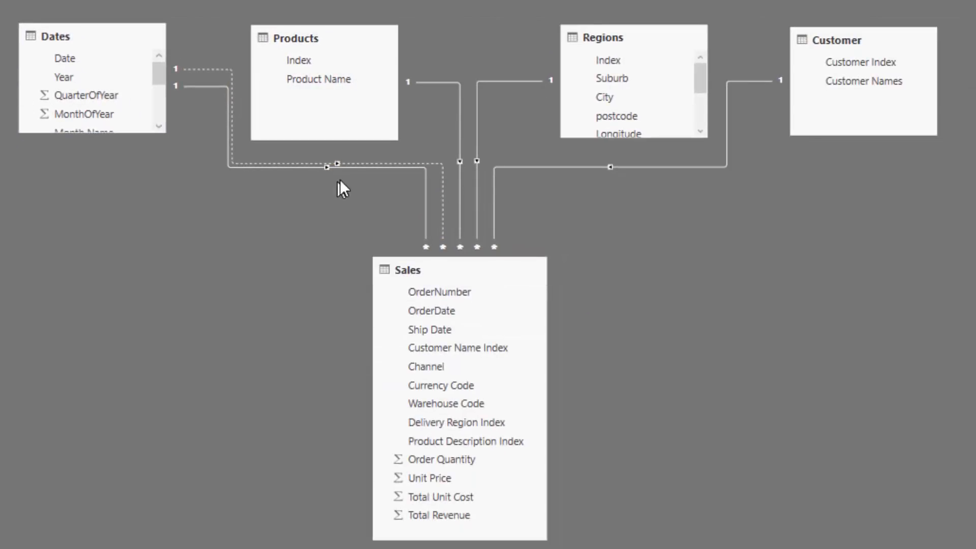
{"action": "left_click", "coordinate": [353, 167]}
{"action": "left_click", "coordinate": [361, 170]}
{"action": "left_click", "coordinate": [489, 197]}
{"action": "left_click", "coordinate": [485, 193]}
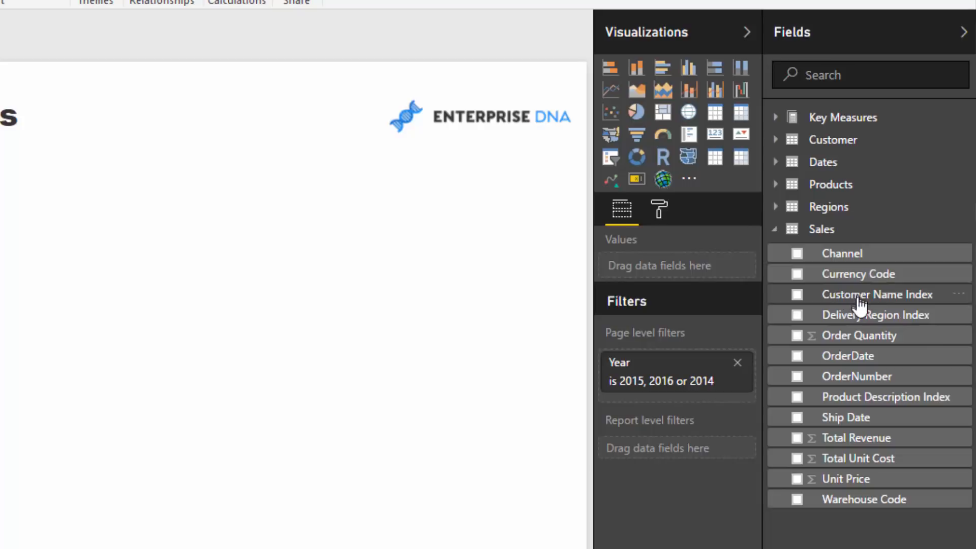
Step: Show the Customer Name Index field from Sales in a table visual on the report page, and delete the visual
{"action": "left_click_drag", "start_coordinate": [864, 303], "coordinate": [41, 295]}
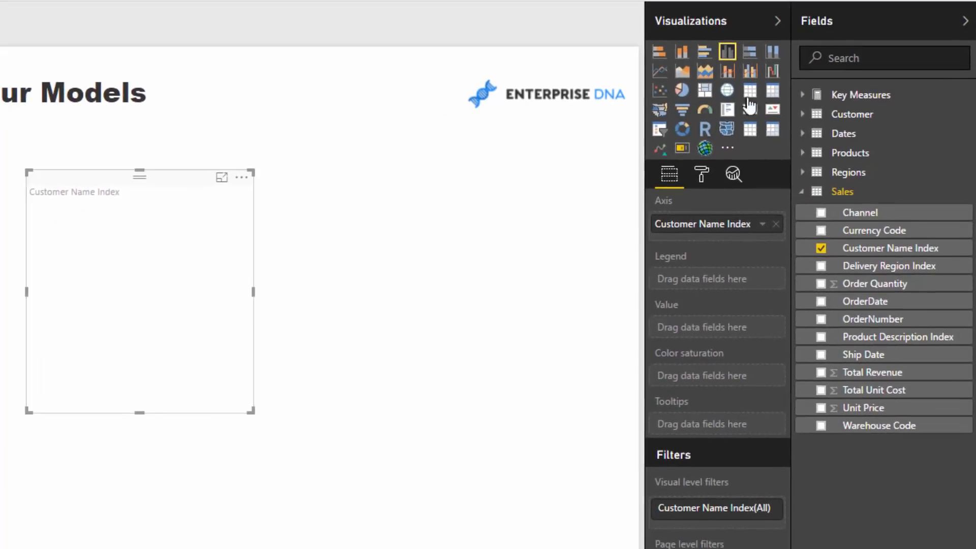
{"action": "left_click", "coordinate": [736, 99]}
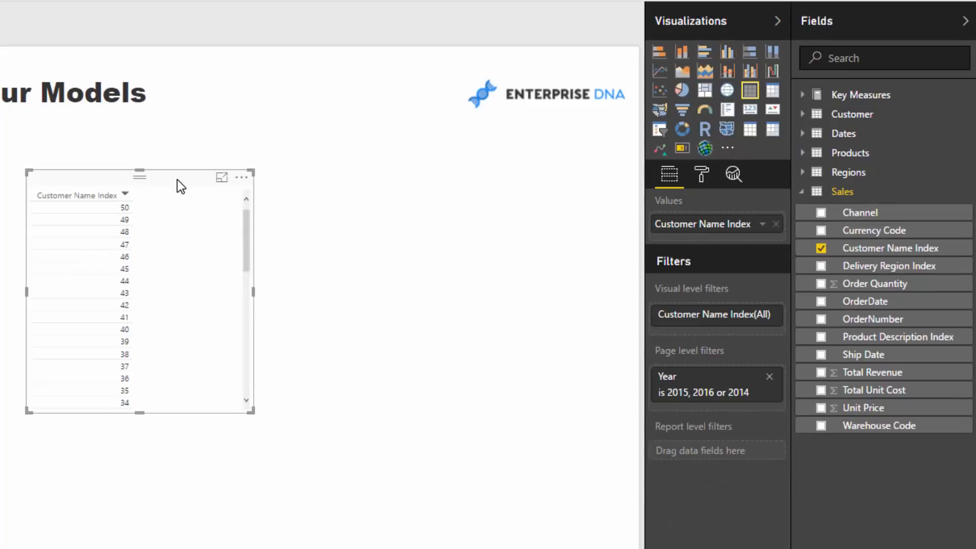
{"action": "key", "text": "Delete"}
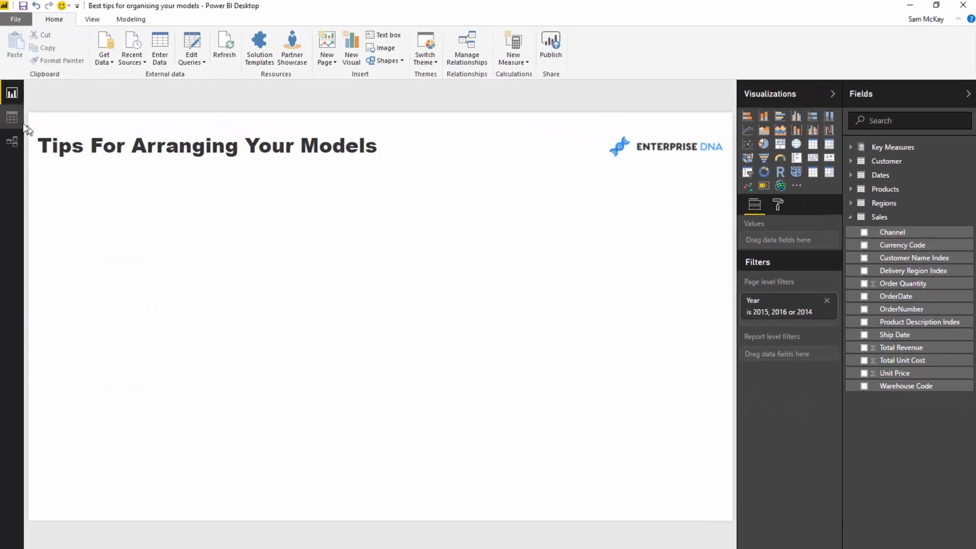
Step: Examine the Sales table's columns in the data grid, including Customer Name Index, OrderNumber, Total Unit Cost and Total Revenue
{"action": "left_click", "coordinate": [13, 117]}
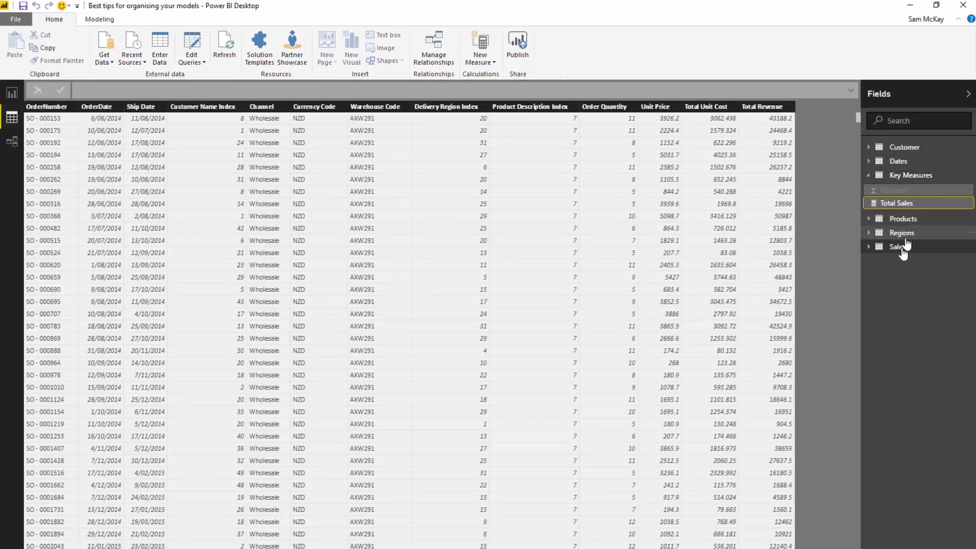
{"action": "left_click", "coordinate": [203, 108]}
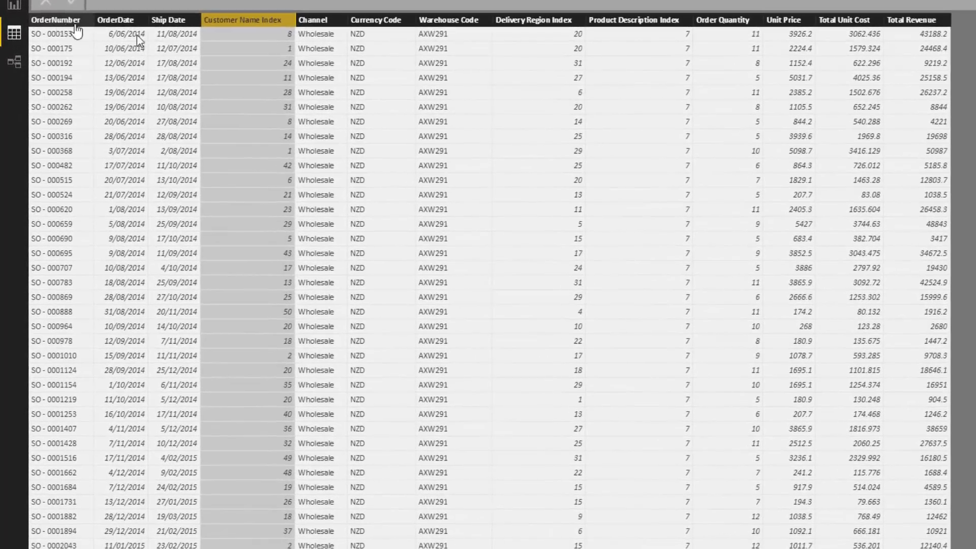
{"action": "left_click", "coordinate": [77, 26]}
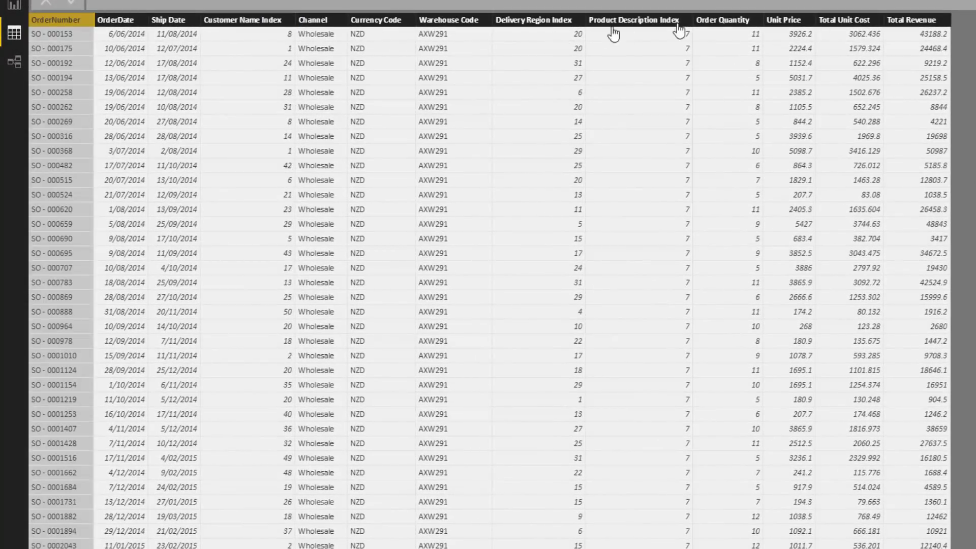
{"action": "left_click", "coordinate": [14, 5]}
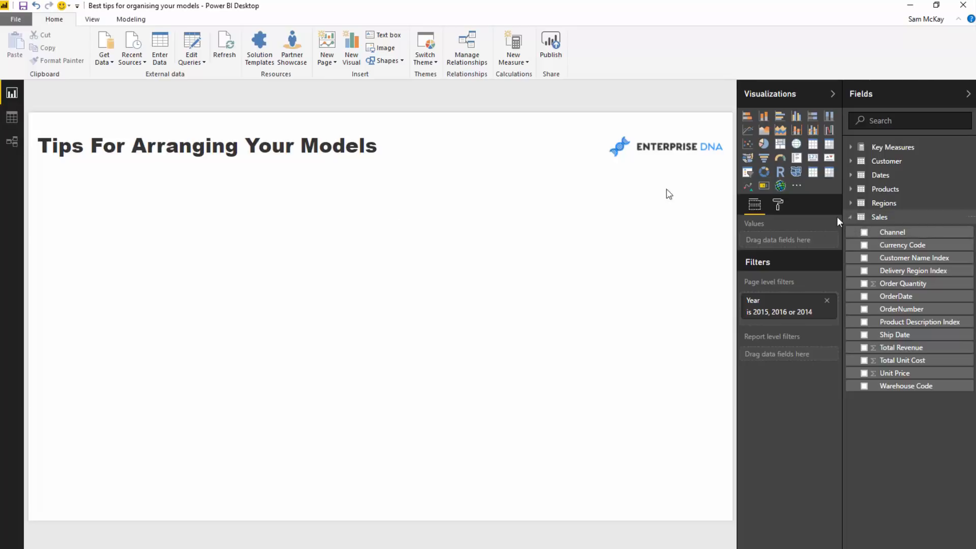
{"action": "left_click", "coordinate": [12, 117]}
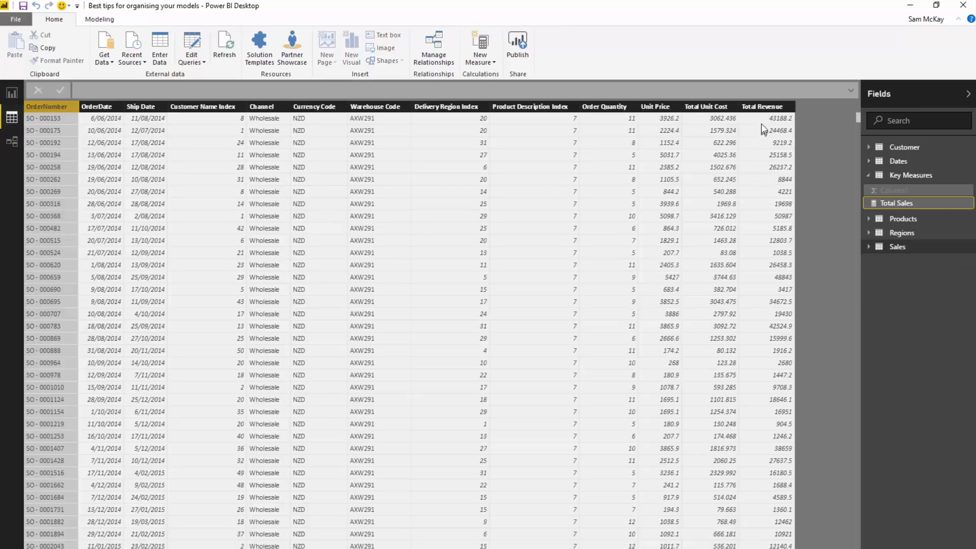
{"action": "left_click", "coordinate": [769, 108]}
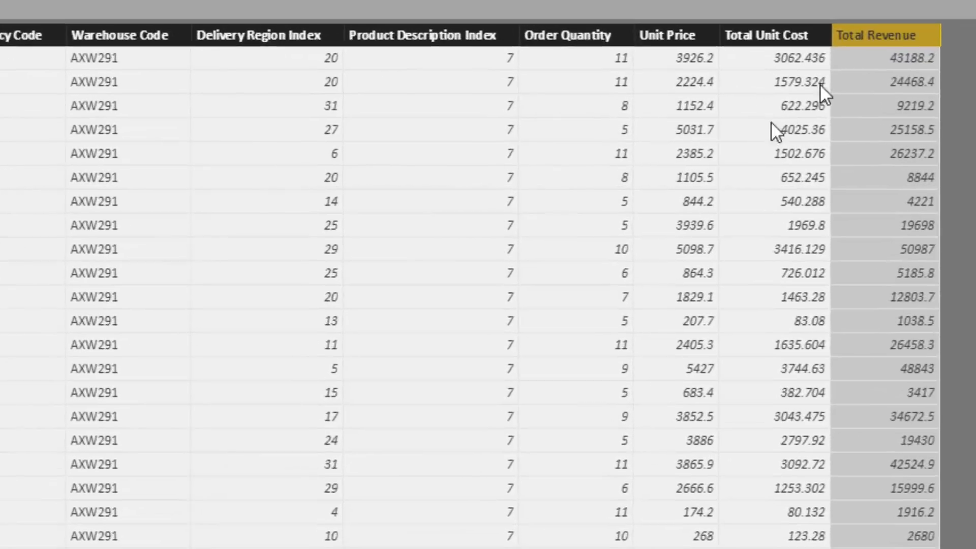
{"action": "left_click", "coordinate": [719, 108]}
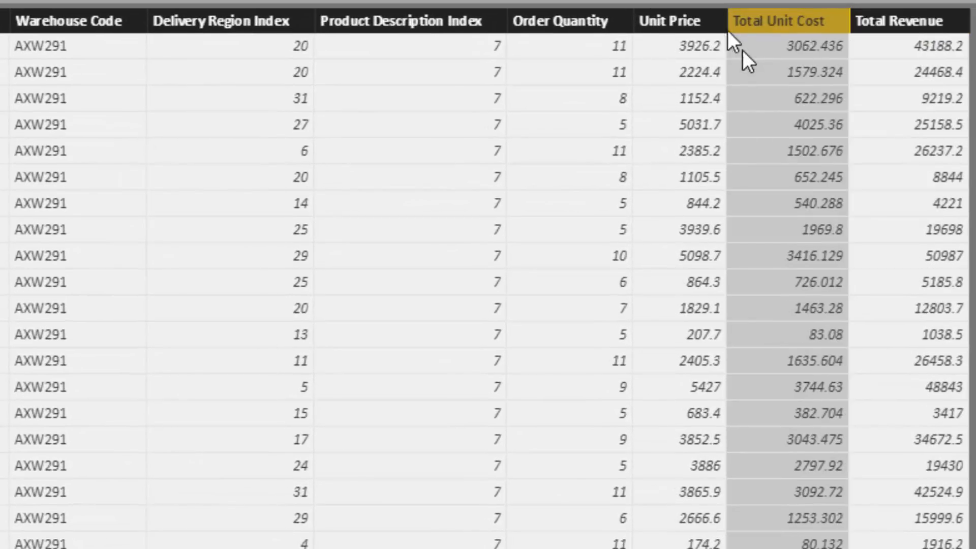
{"action": "left_click", "coordinate": [907, 23]}
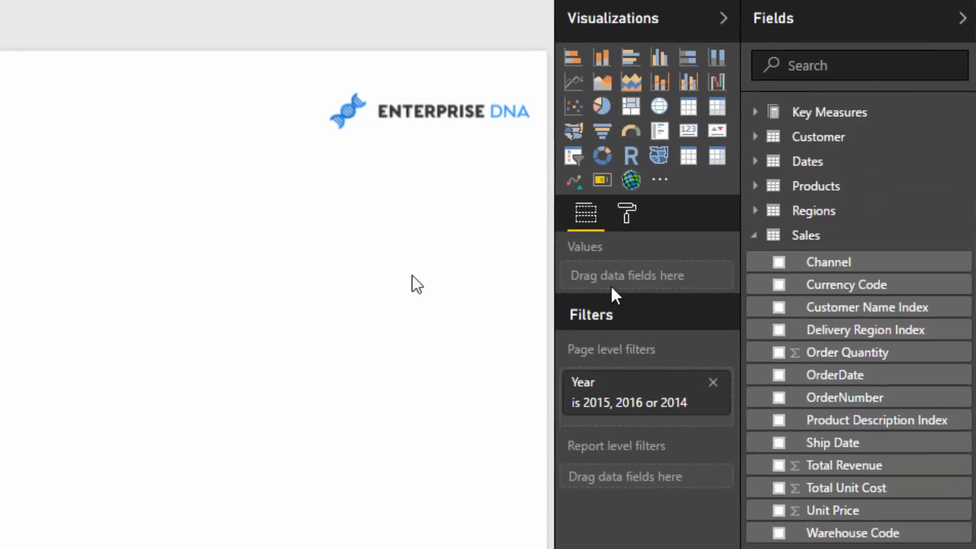
Step: Chart Total Revenue from Sales and the Total Sales measure in two column charts on the report page, and delete both charts
{"action": "left_click_drag", "start_coordinate": [834, 463], "coordinate": [136, 294]}
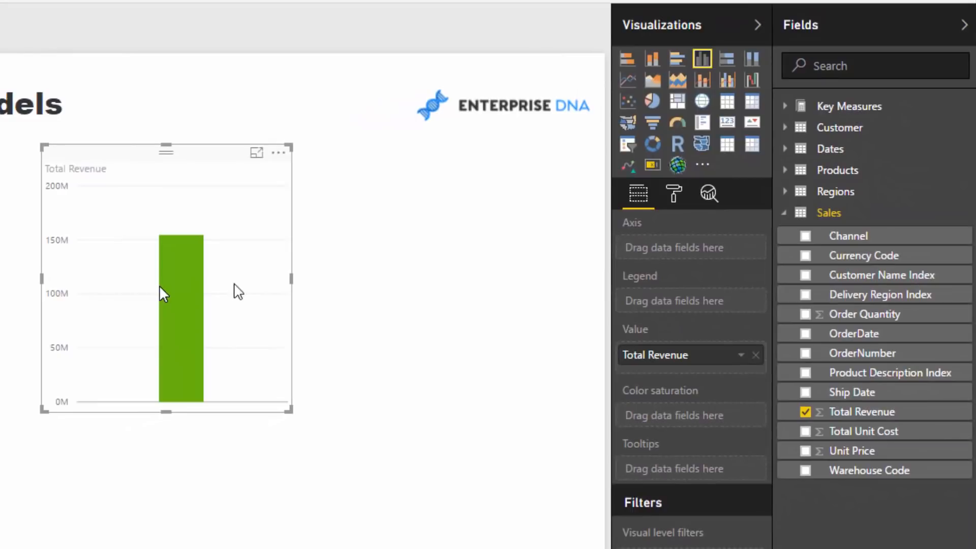
{"action": "left_click", "coordinate": [791, 110]}
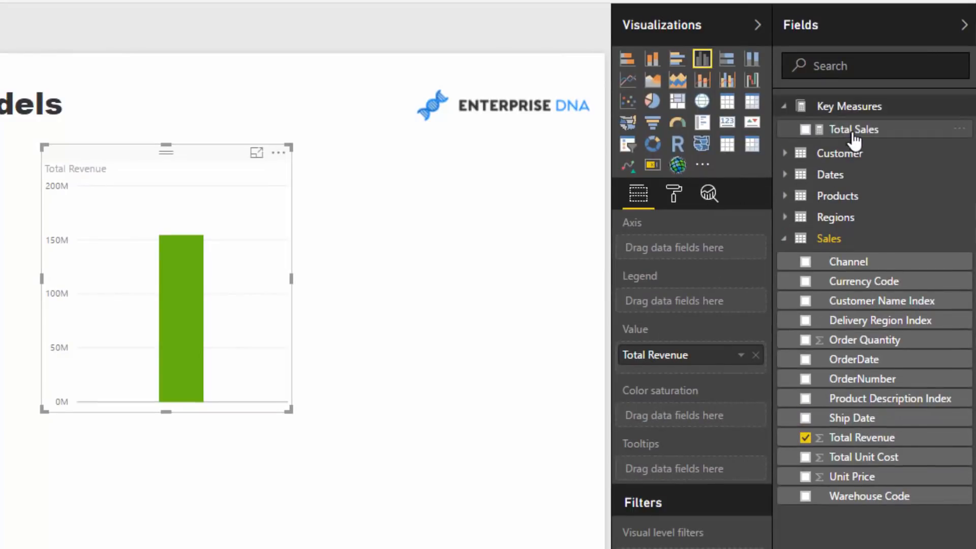
{"action": "left_click_drag", "start_coordinate": [824, 133], "coordinate": [407, 349]}
{"action": "left_click_drag", "start_coordinate": [457, 274], "coordinate": [479, 248]}
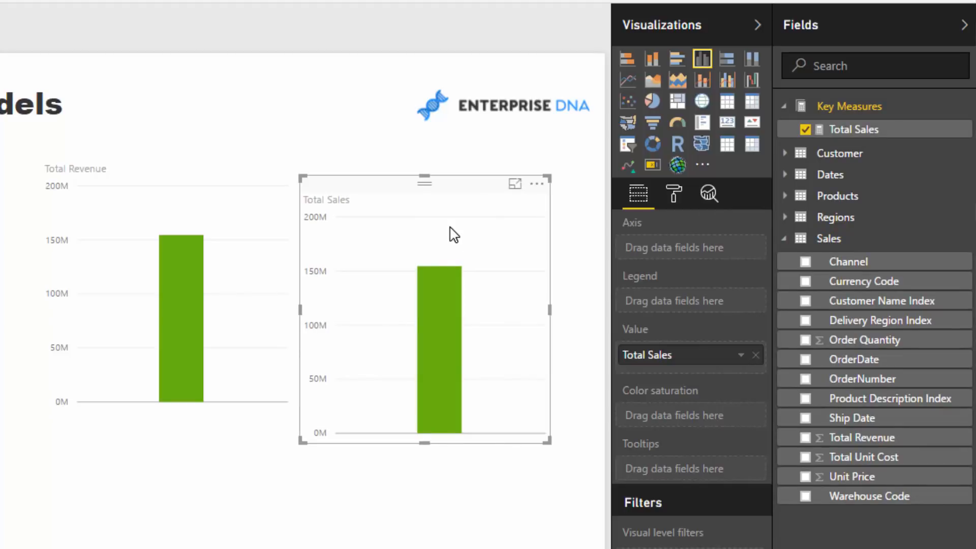
{"action": "key", "text": "Delete"}
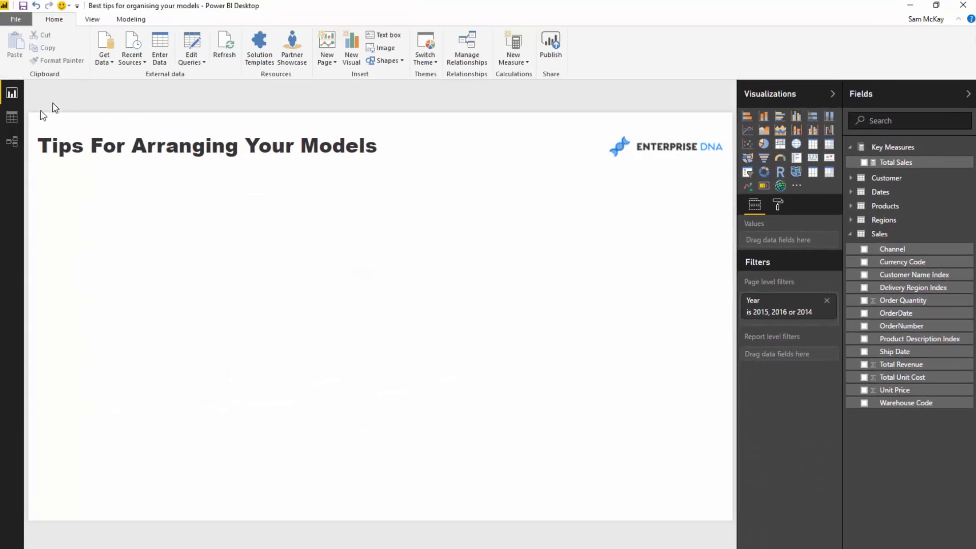
Step: Hide the Total Revenue, Total Unit Cost, Unit Price and Order Quantity columns of the Sales table in report view
{"action": "left_click", "coordinate": [12, 117]}
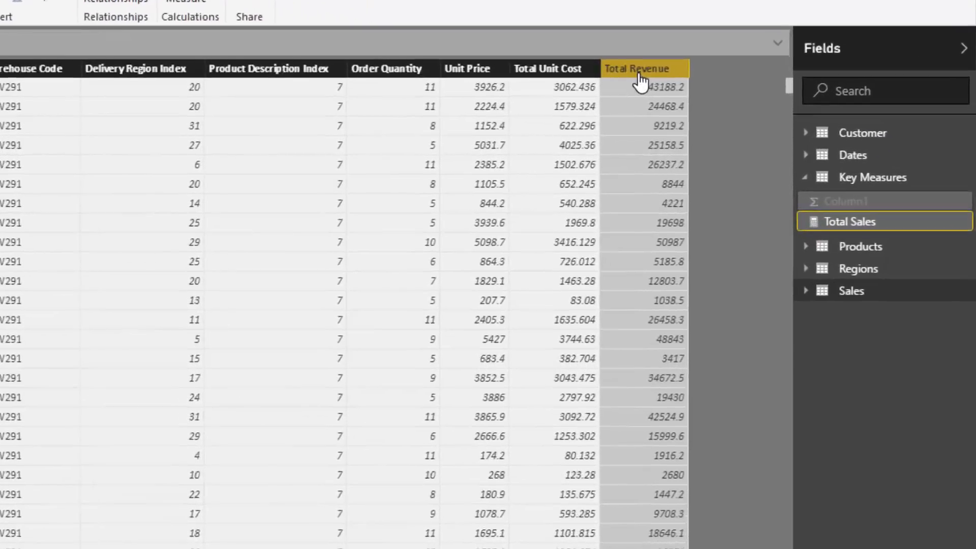
{"action": "right_click", "coordinate": [762, 101]}
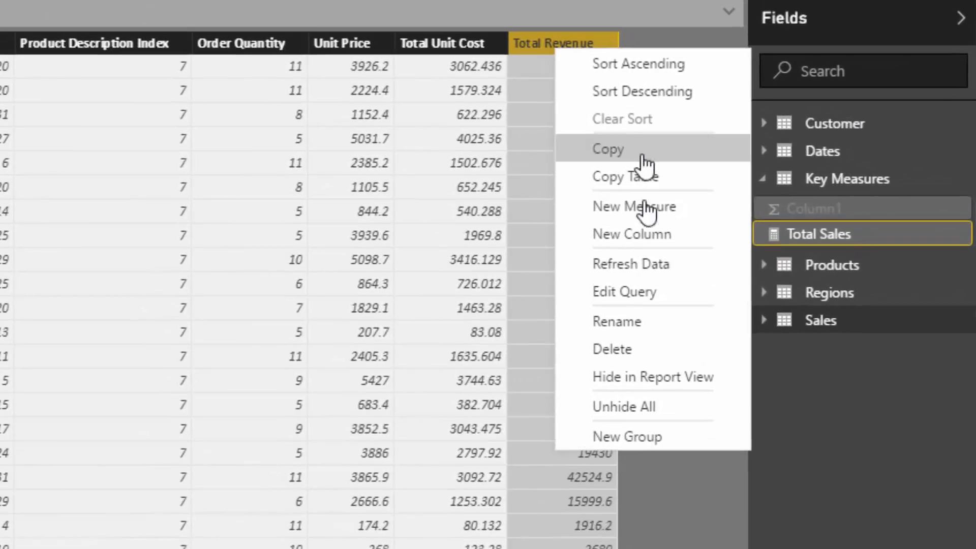
{"action": "left_click", "coordinate": [635, 404]}
{"action": "right_click", "coordinate": [456, 50]}
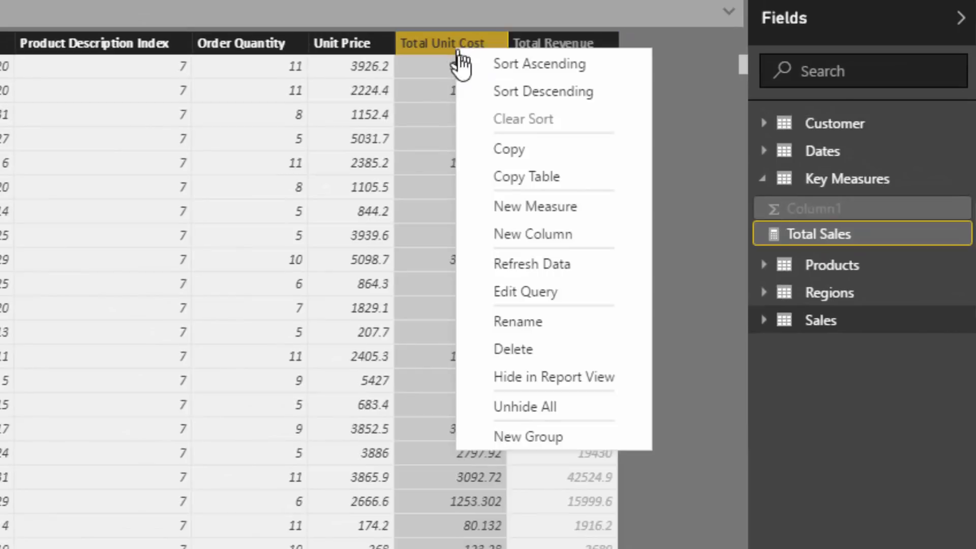
{"action": "left_click", "coordinate": [343, 71]}
{"action": "right_click", "coordinate": [359, 47]}
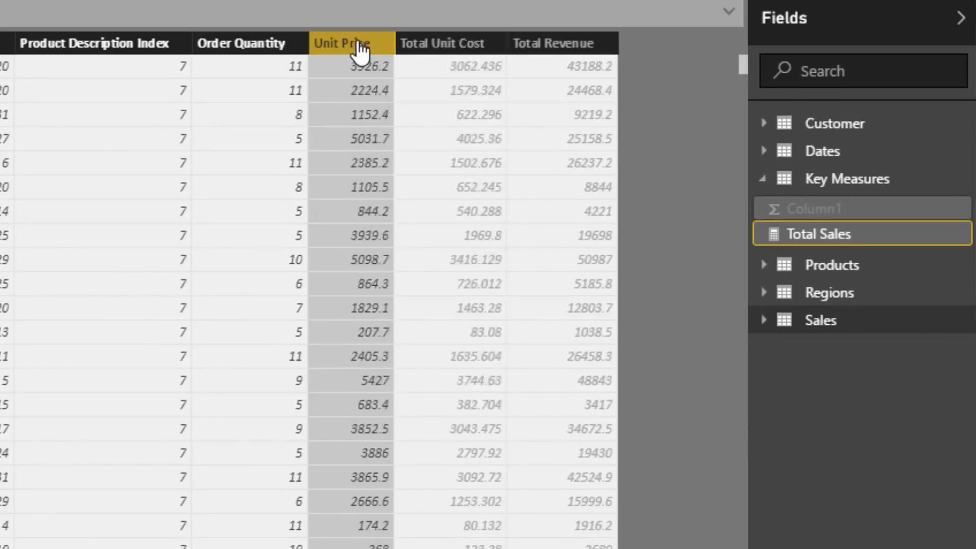
{"action": "left_click", "coordinate": [442, 368]}
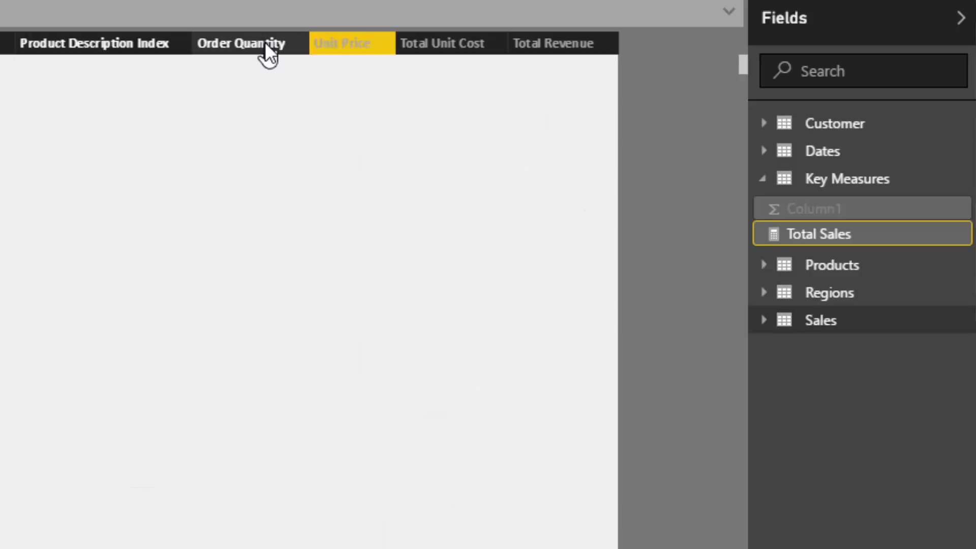
{"action": "right_click", "coordinate": [248, 49]}
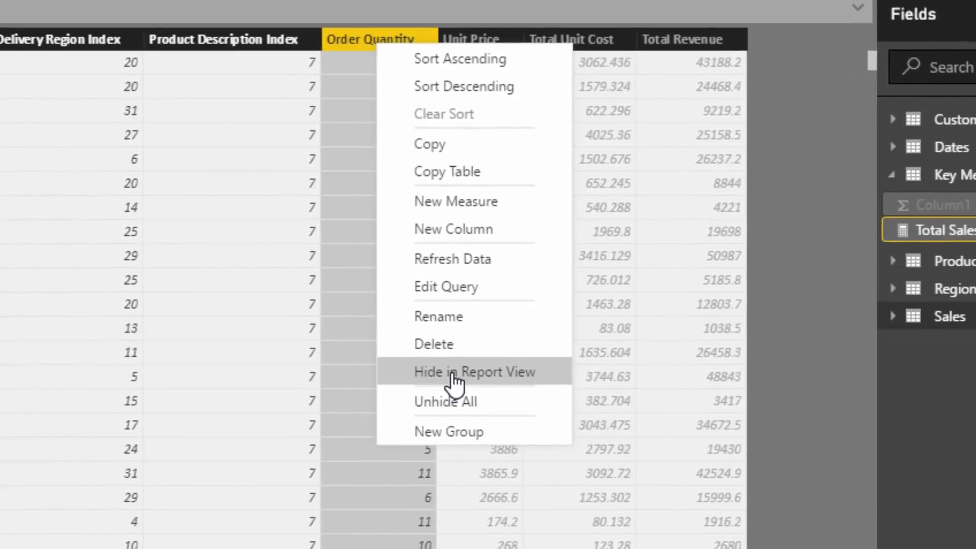
{"action": "left_click", "coordinate": [454, 374]}
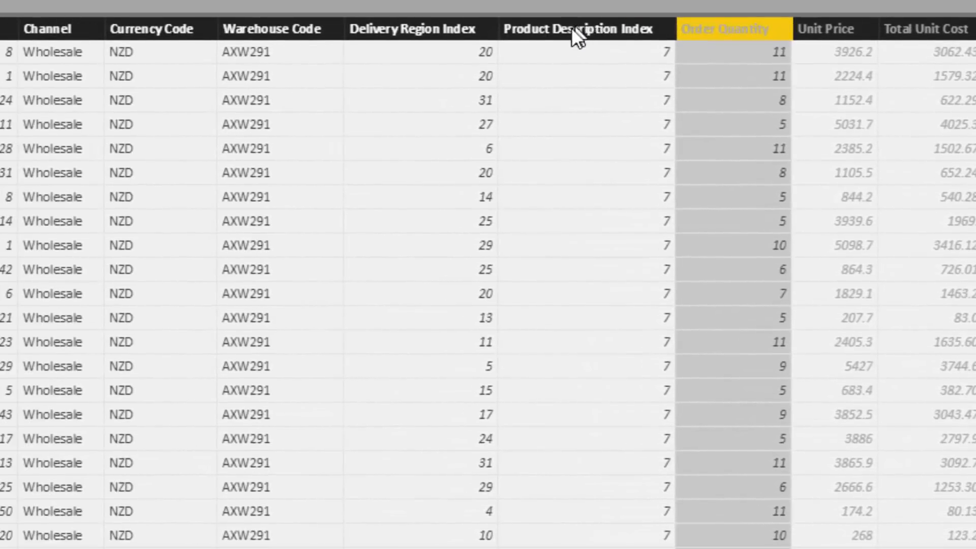
Step: Hide the Product Description Index, Delivery Region Index and Customer Name Index columns of Sales in report view
{"action": "right_click", "coordinate": [222, 39]}
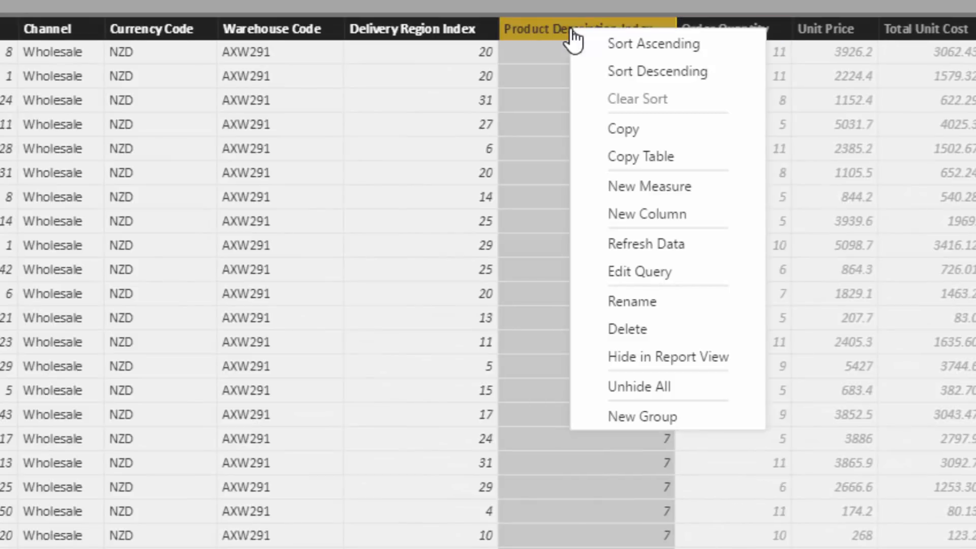
{"action": "left_click", "coordinate": [655, 356]}
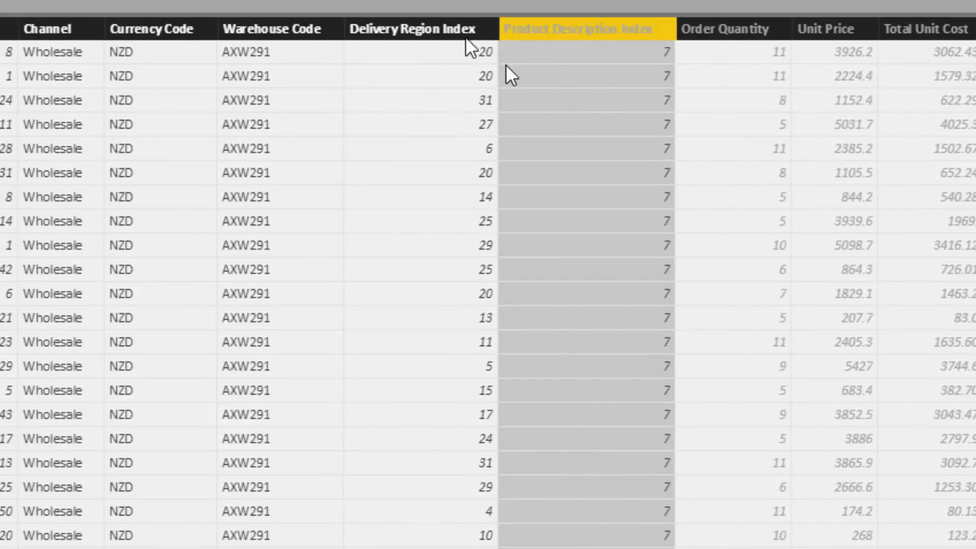
{"action": "left_click", "coordinate": [444, 30]}
{"action": "right_click", "coordinate": [446, 30]}
{"action": "left_click", "coordinate": [560, 360]}
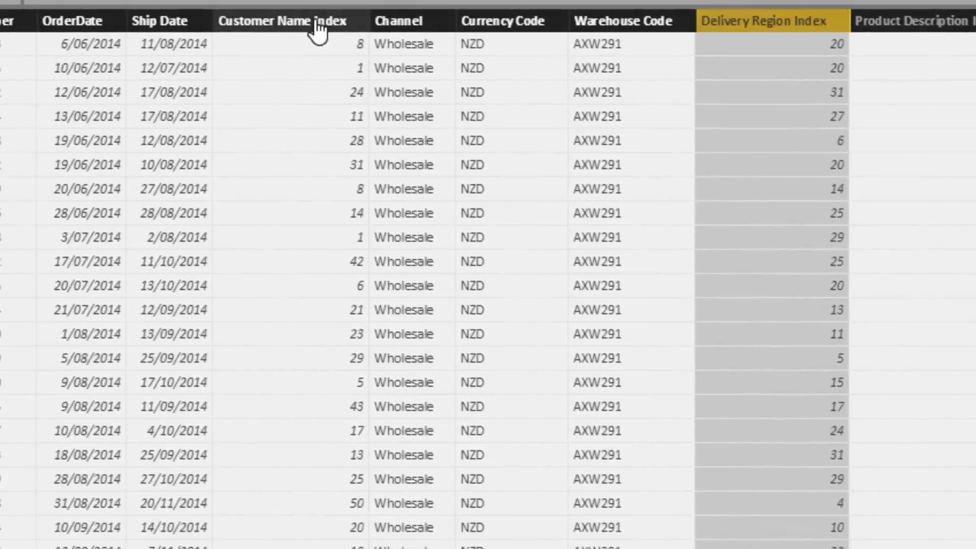
{"action": "right_click", "coordinate": [319, 29]}
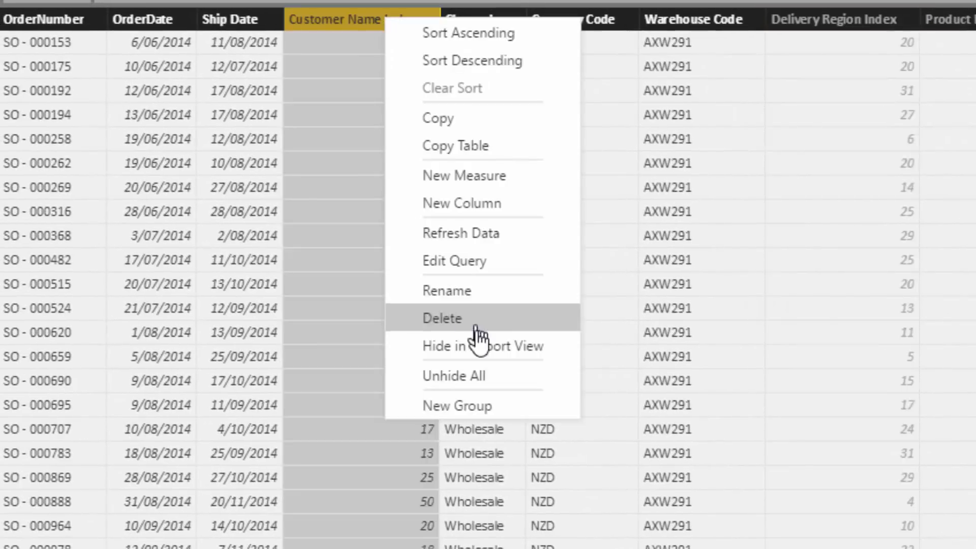
{"action": "left_click", "coordinate": [389, 308]}
Step: Hide the OrderDate and Ship Date columns of the Sales table in report view
{"action": "left_click", "coordinate": [131, 20]}
{"action": "right_click", "coordinate": [145, 16]}
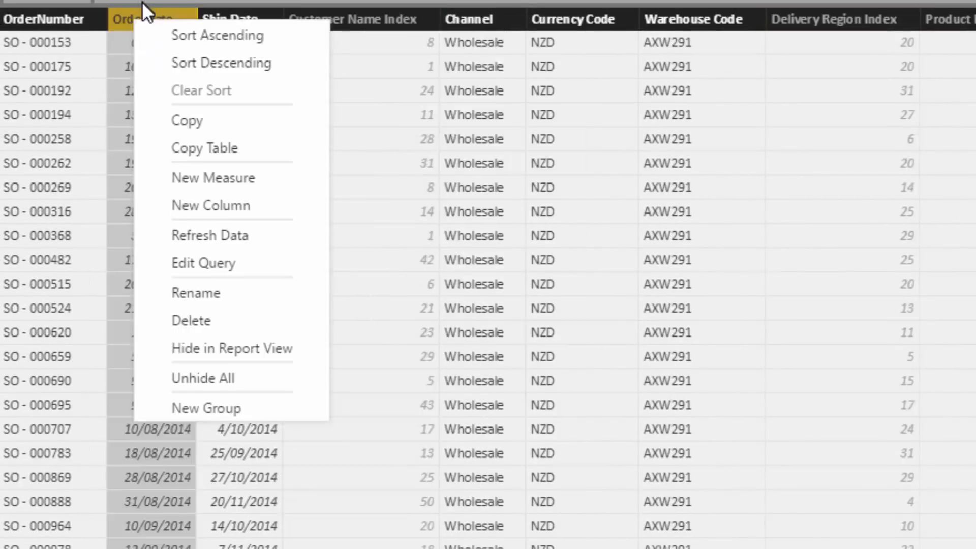
{"action": "left_click", "coordinate": [131, 33]}
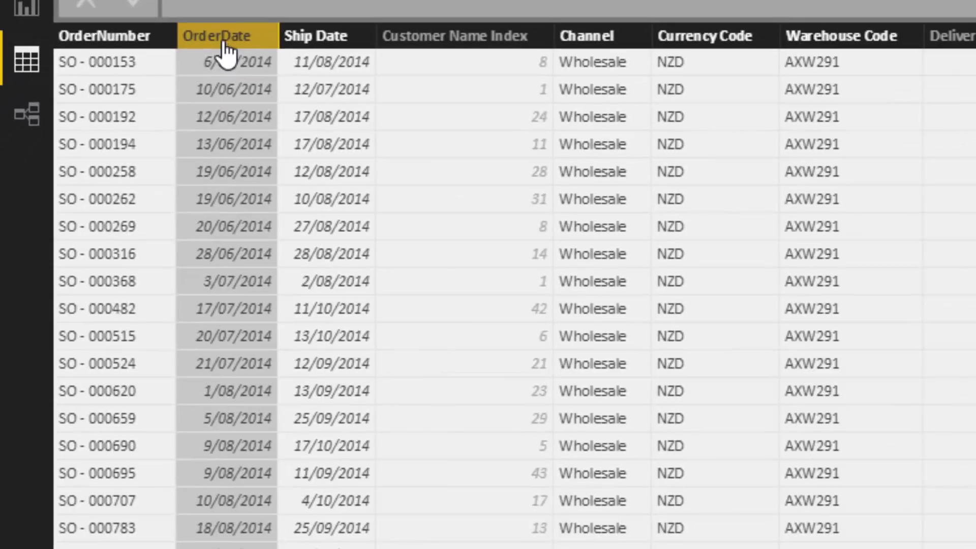
{"action": "right_click", "coordinate": [282, 40]}
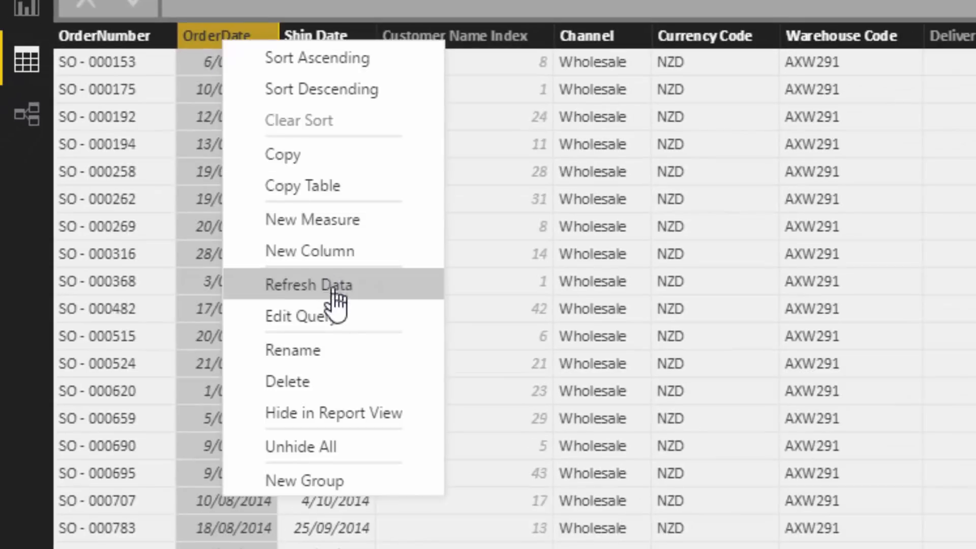
{"action": "left_click", "coordinate": [353, 465]}
{"action": "right_click", "coordinate": [331, 30]}
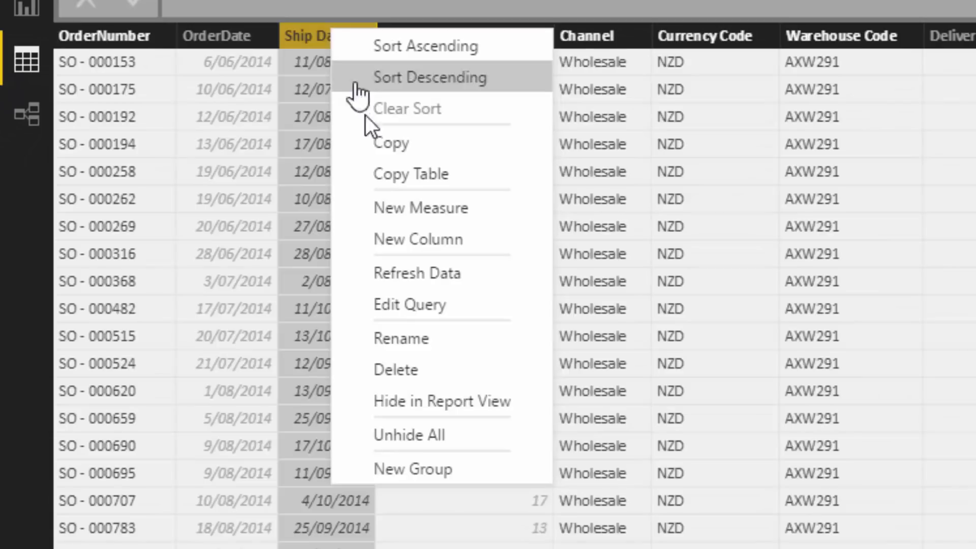
{"action": "left_click", "coordinate": [401, 399]}
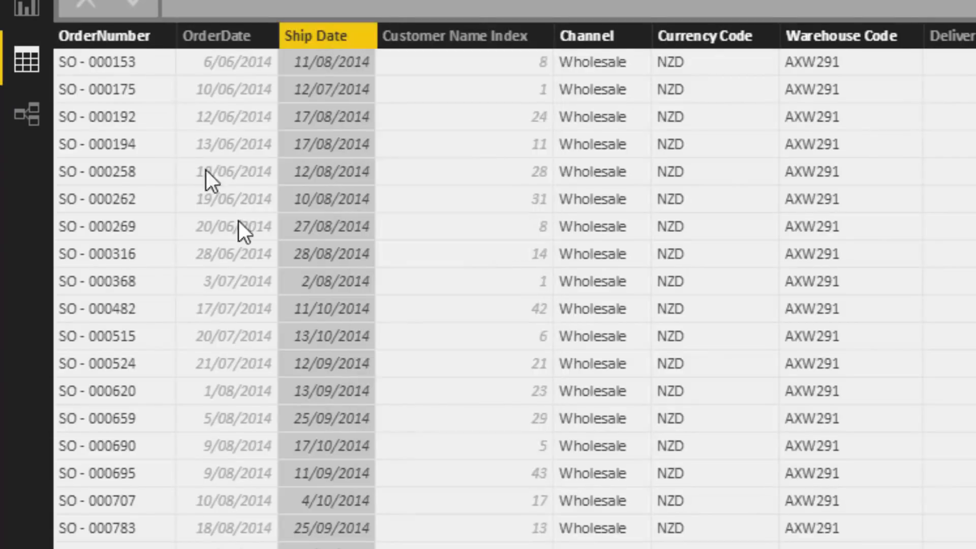
Step: Hide the OrderNumber column of Sales in report view, and look over the Channel, Currency Code and Warehouse Code columns
{"action": "right_click", "coordinate": [124, 40]}
{"action": "left_click", "coordinate": [105, 45]}
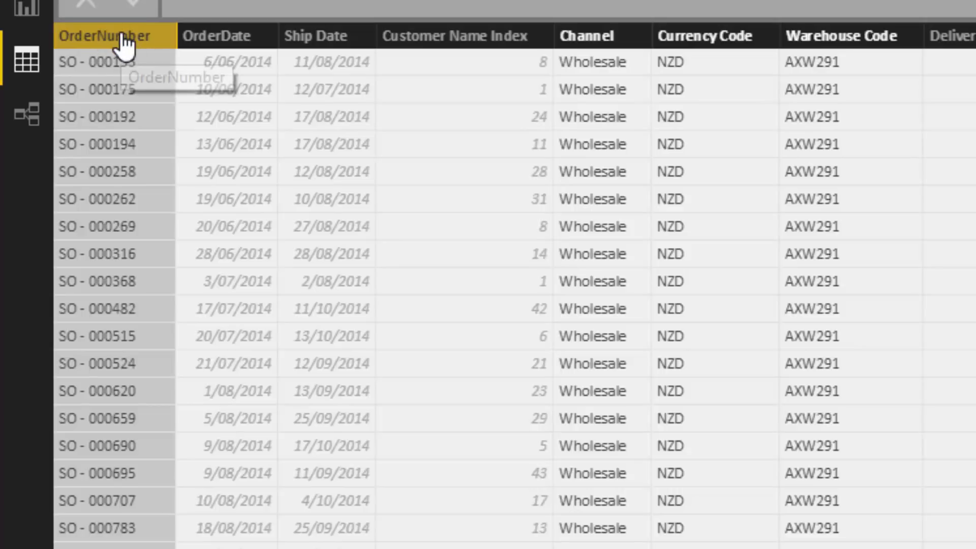
{"action": "right_click", "coordinate": [124, 42]}
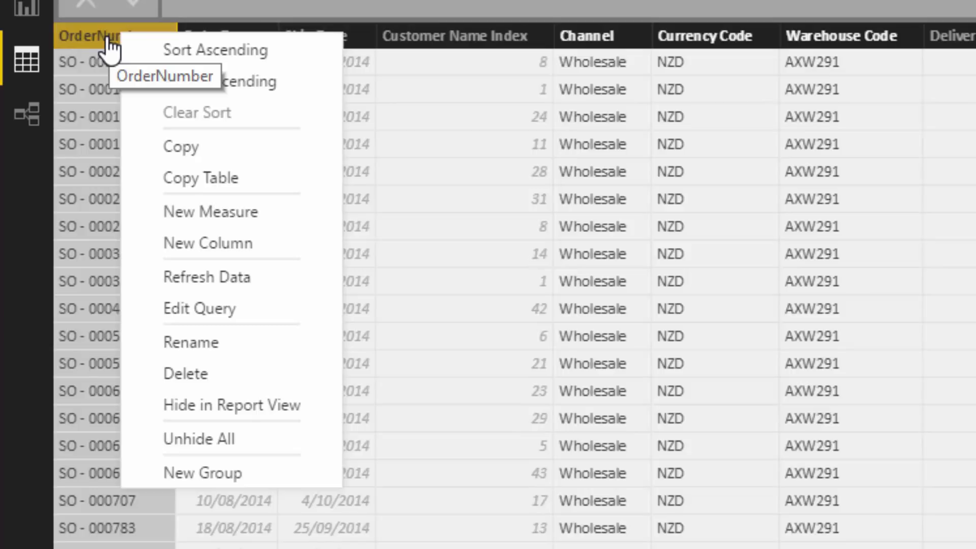
{"action": "left_click", "coordinate": [229, 406]}
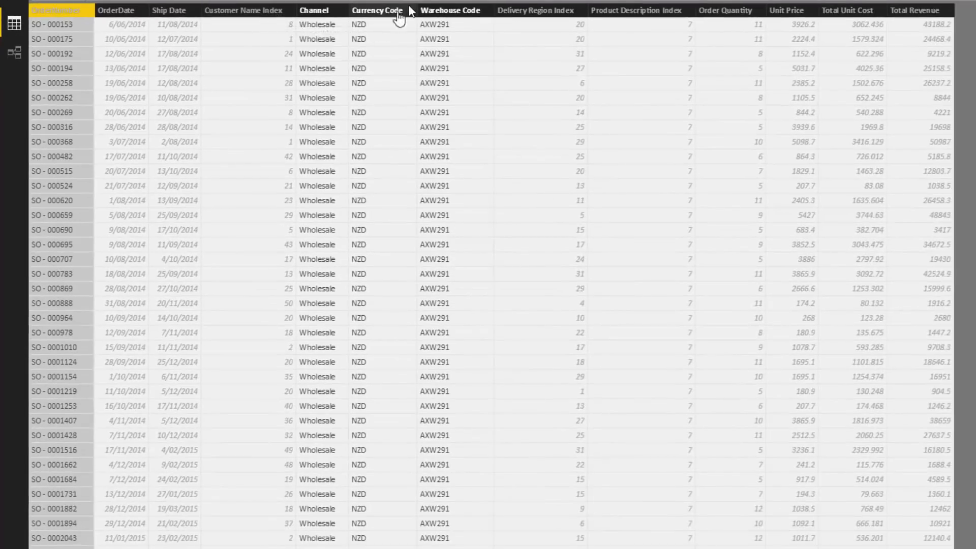
{"action": "left_click", "coordinate": [315, 12]}
{"action": "left_click", "coordinate": [376, 11]}
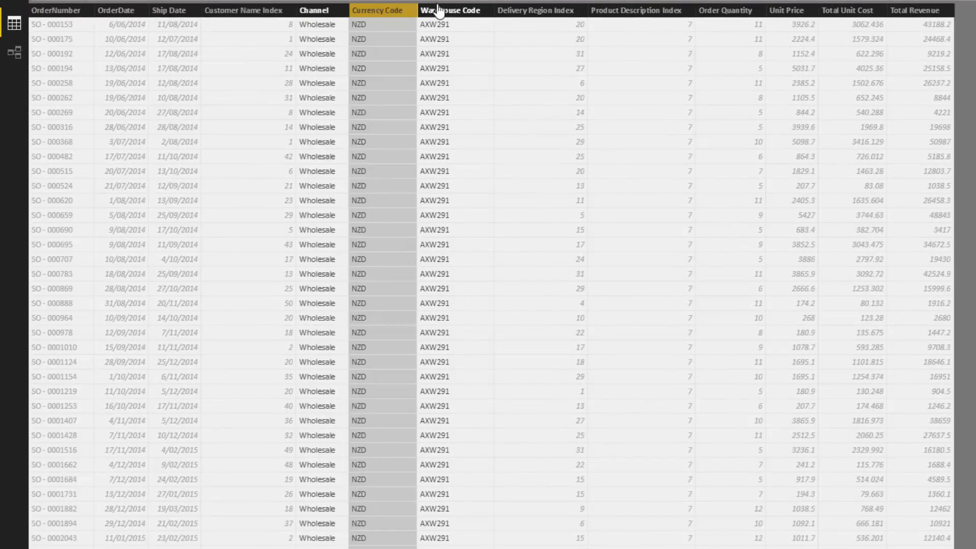
{"action": "left_click", "coordinate": [439, 10]}
{"action": "left_click", "coordinate": [376, 13]}
{"action": "left_click", "coordinate": [324, 11]}
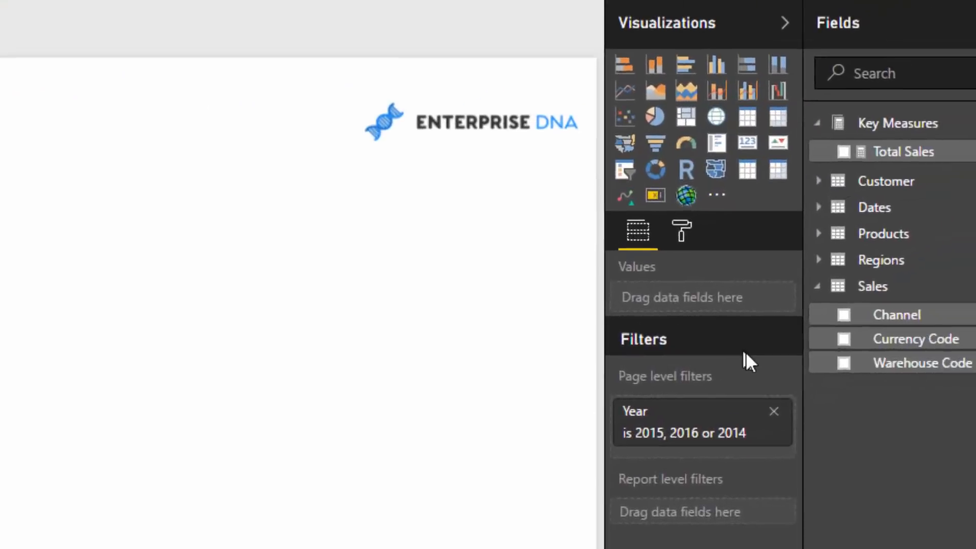